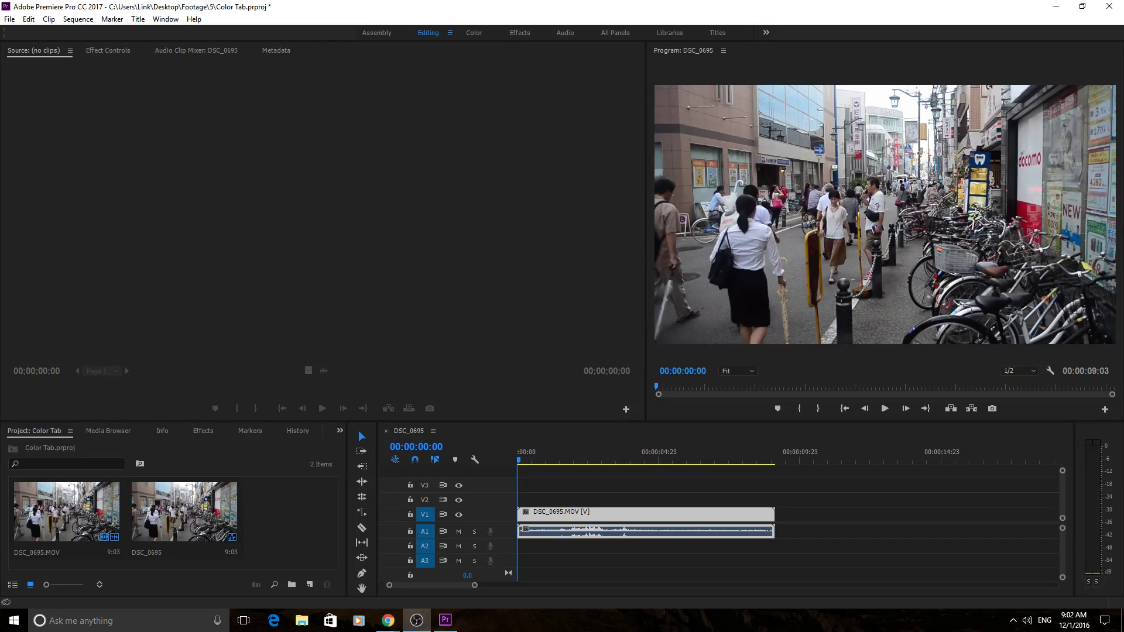
# Add the Lumetri Scopes panel to the Editing workspace
pyautogui.click(474, 34)
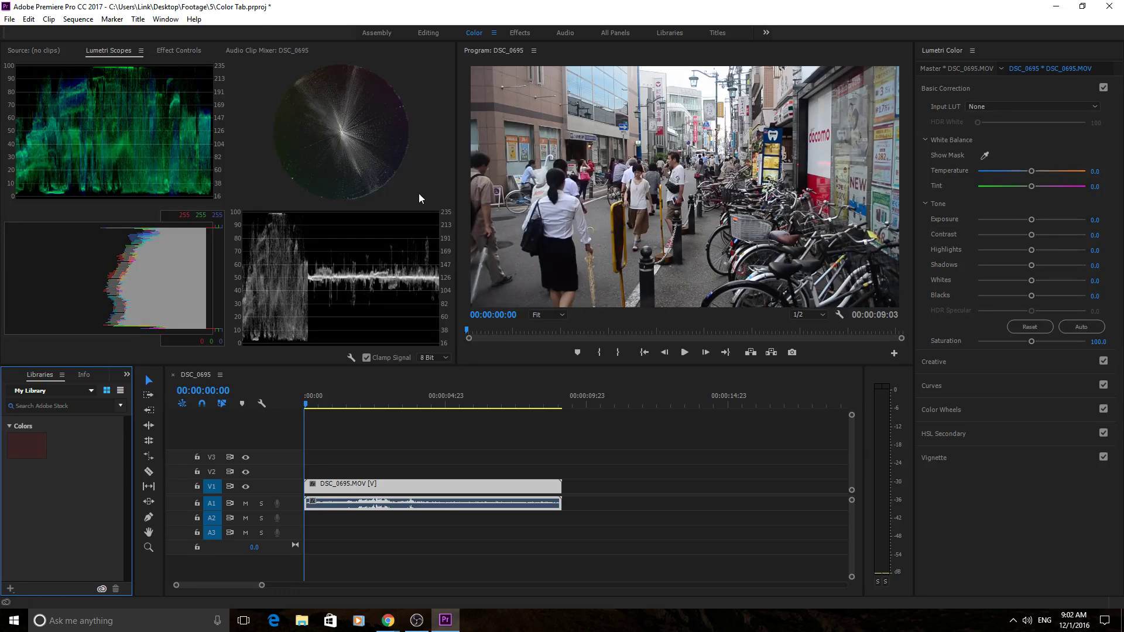
pyautogui.click(428, 32)
pyautogui.click(165, 20)
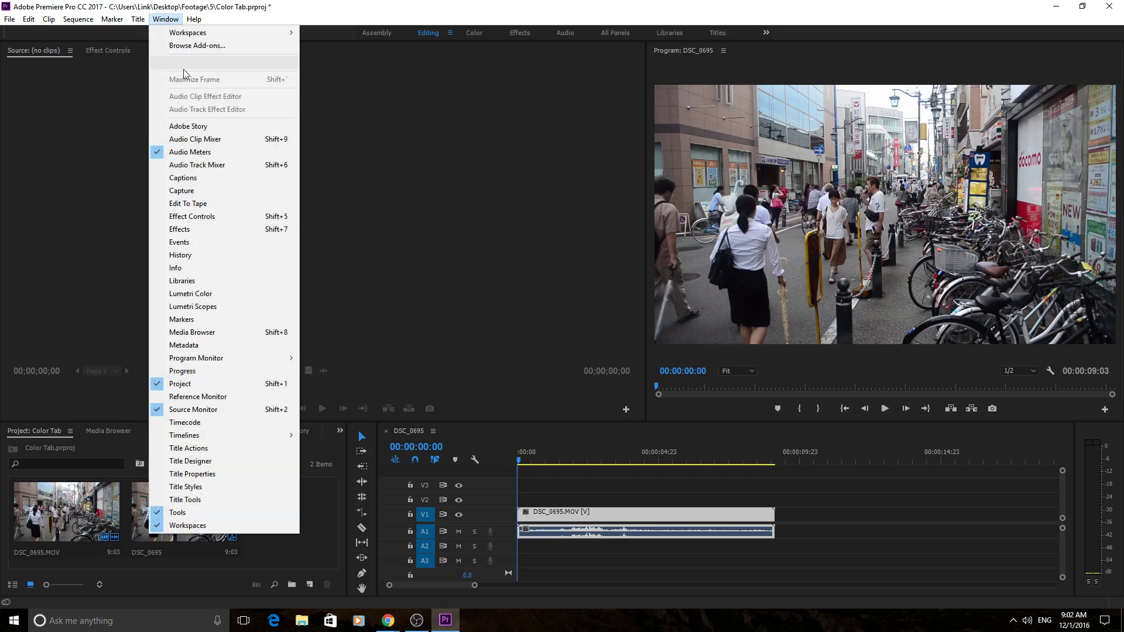
pyautogui.click(215, 304)
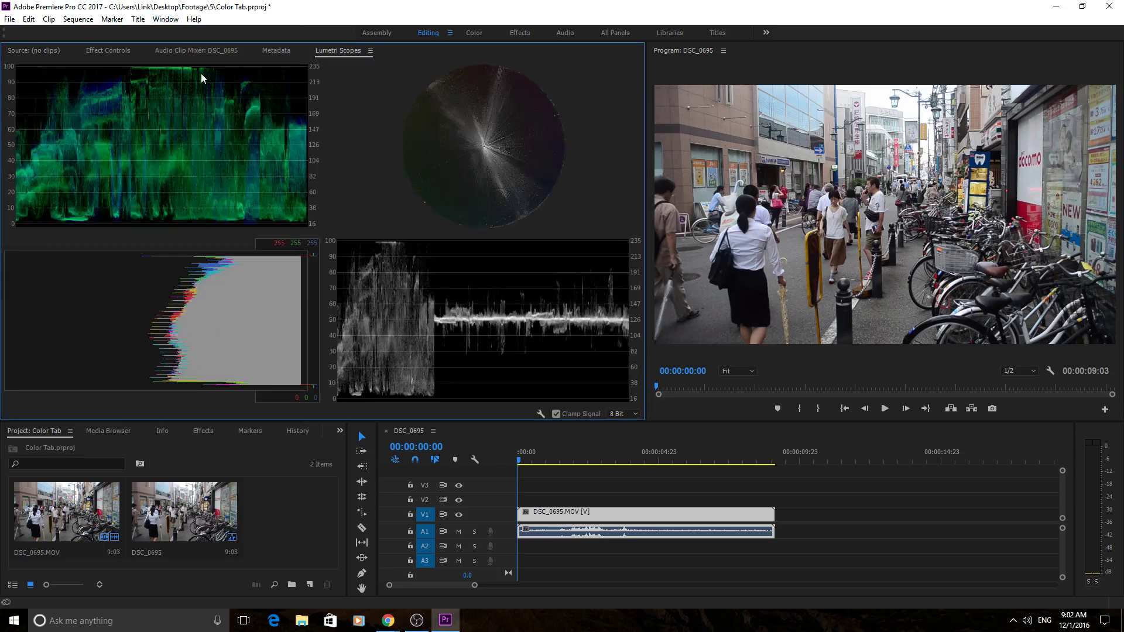
pyautogui.click(165, 19)
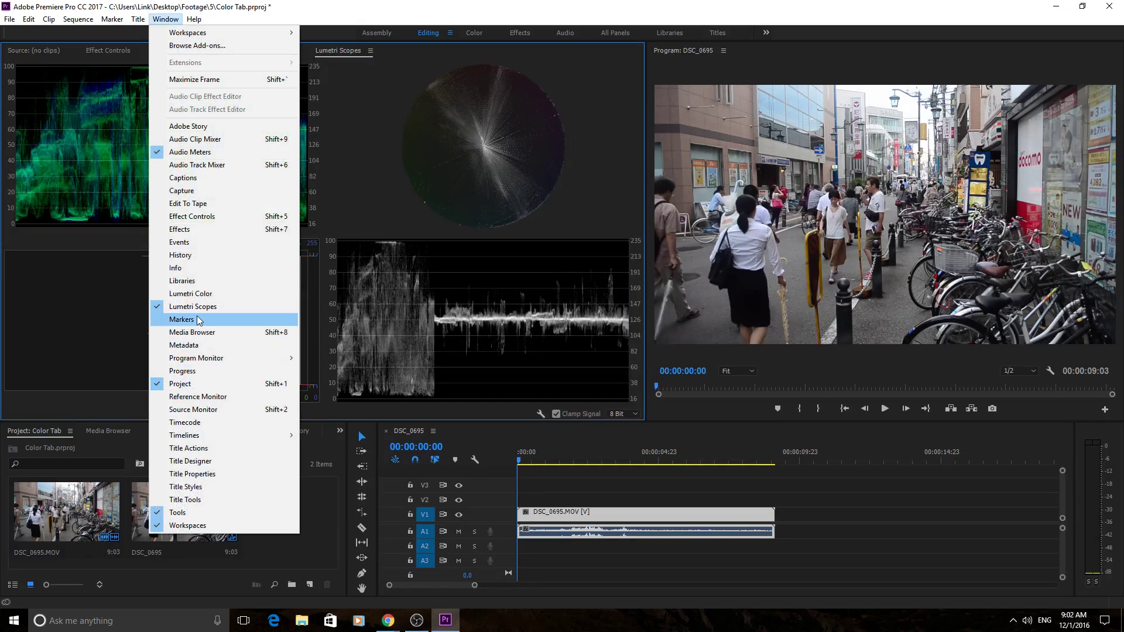
pyautogui.click(440, 158)
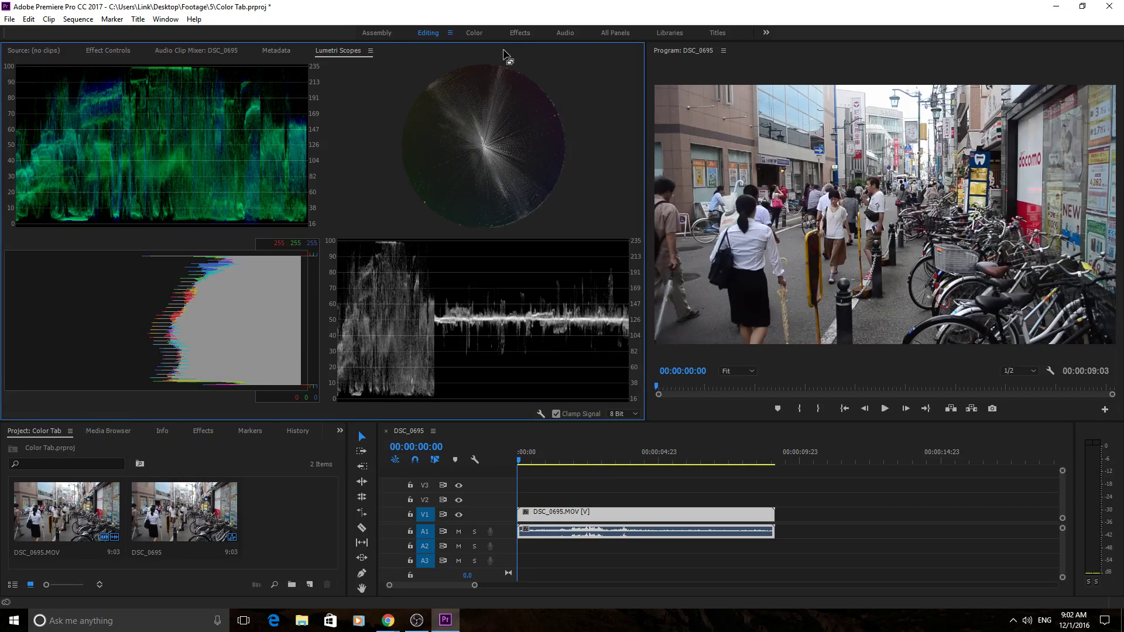
# Switch to the Color workspace and make the scopes and program monitor area taller
pyautogui.click(474, 33)
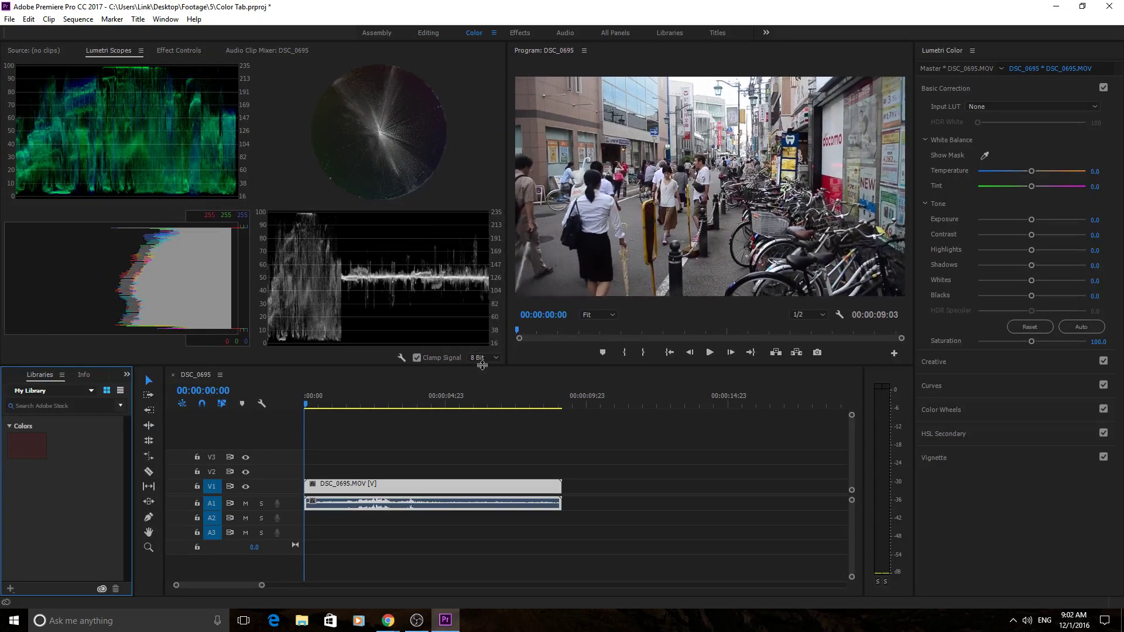
pyautogui.moveTo(484, 367); pyautogui.dragTo(478, 416)
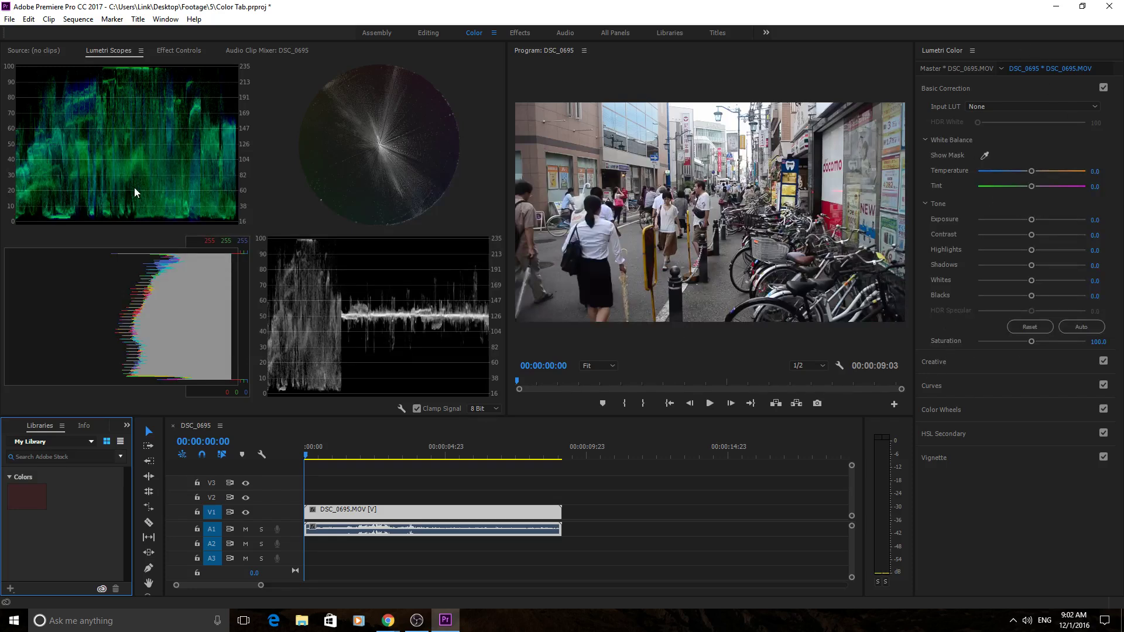
# Rearrange the scopes so the parade and waveform form the upper row, with the vectorscope and histogram below
pyautogui.click(274, 169)
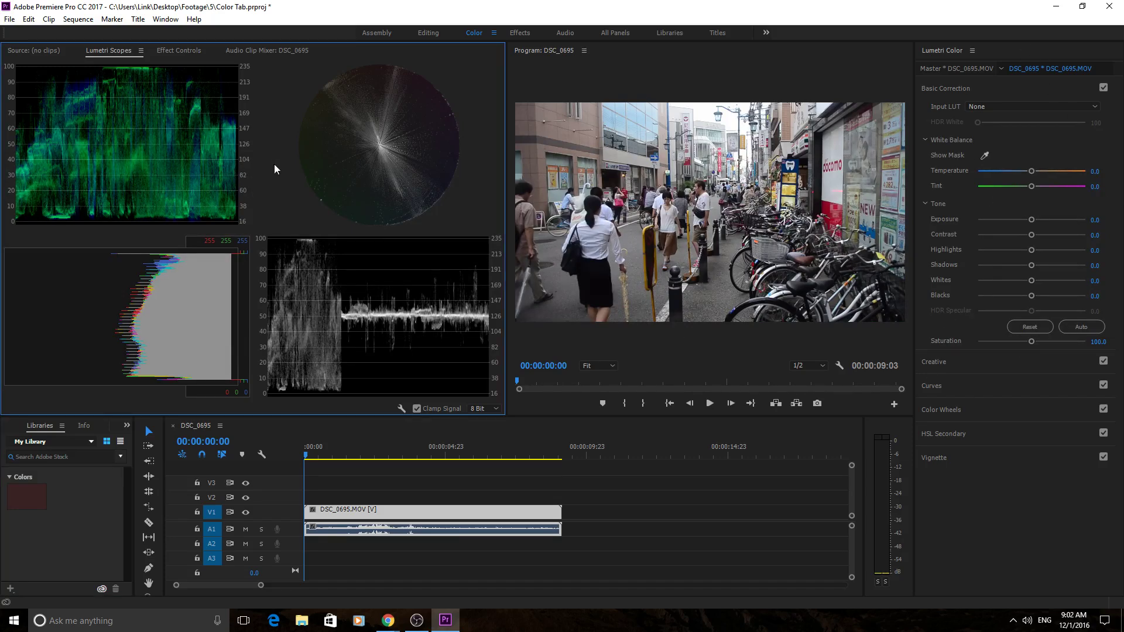
pyautogui.click(285, 300)
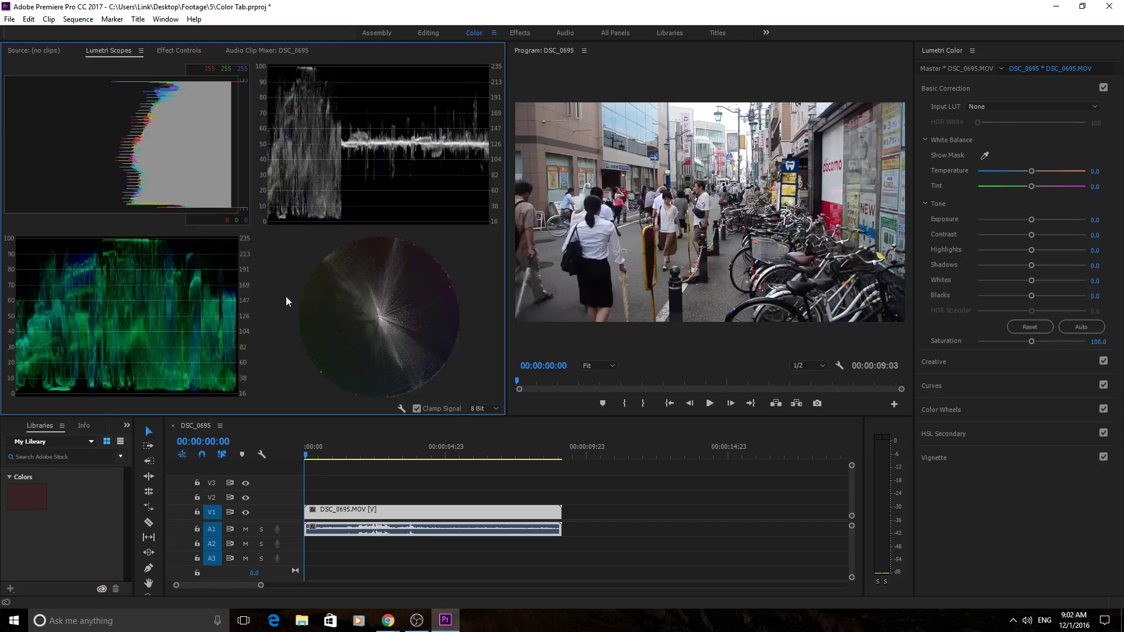
pyautogui.click(346, 298)
pyautogui.click(337, 171)
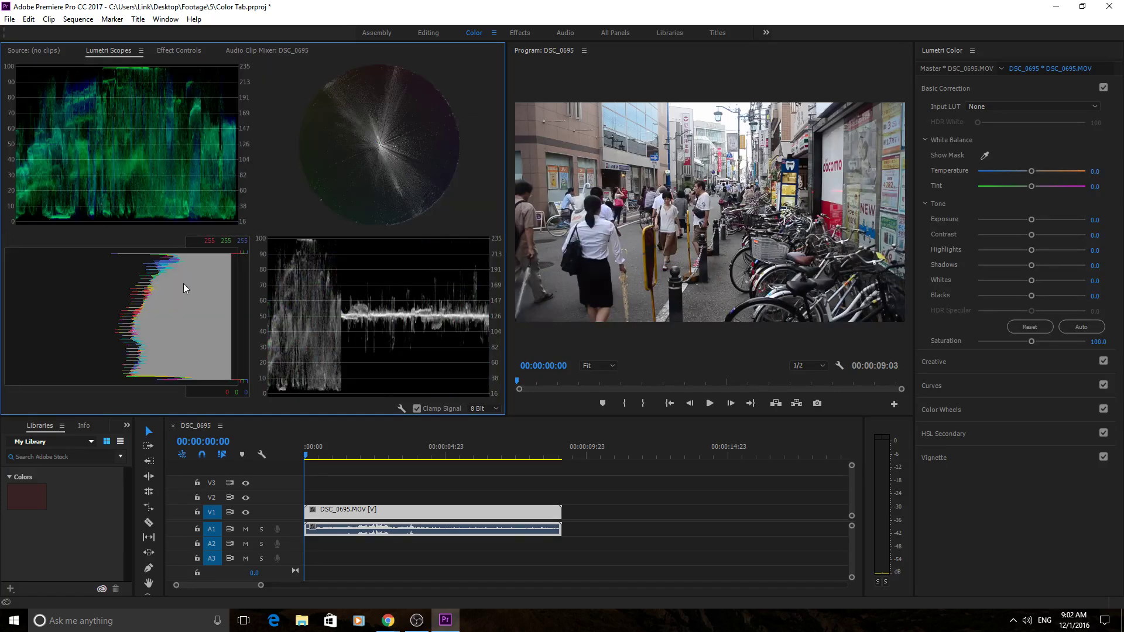
pyautogui.click(188, 286)
pyautogui.click(332, 288)
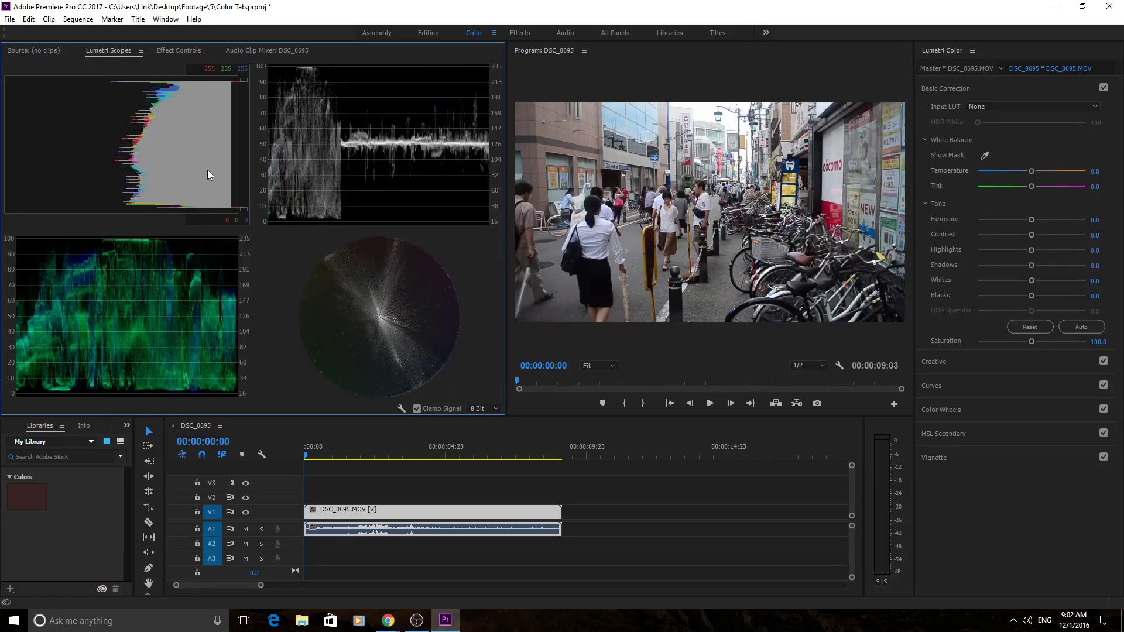
pyautogui.click(209, 171)
pyautogui.click(324, 202)
pyautogui.click(163, 321)
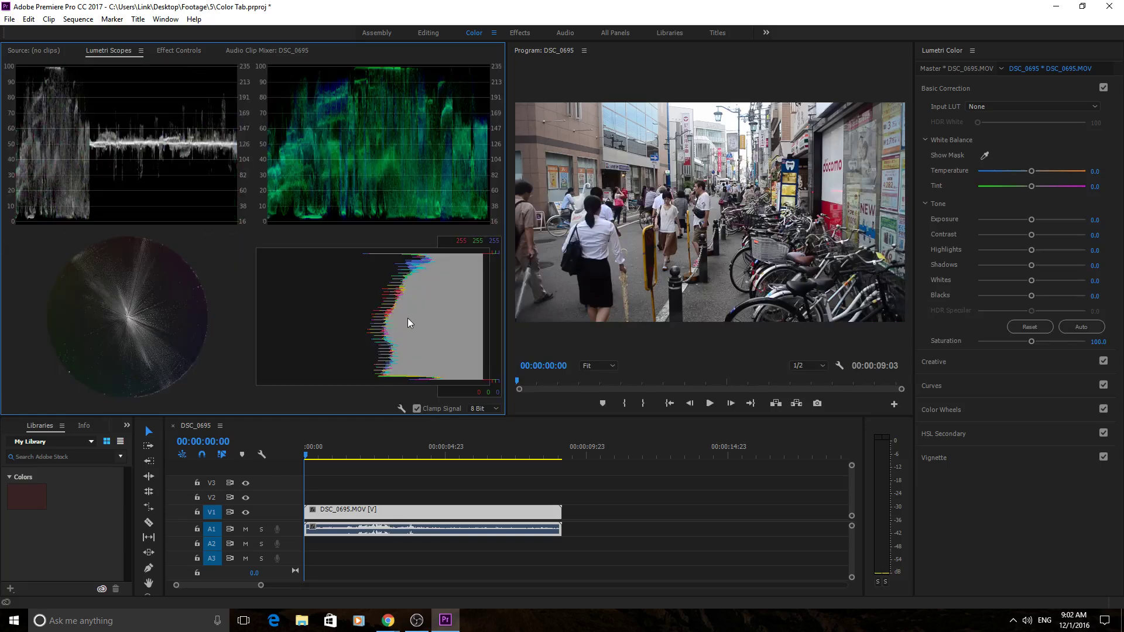
# Hide the Vectorscope HLS, Histogram and Parade (YUV-White) scopes, leaving only the waveform displayed
pyautogui.rightClick(244, 198)
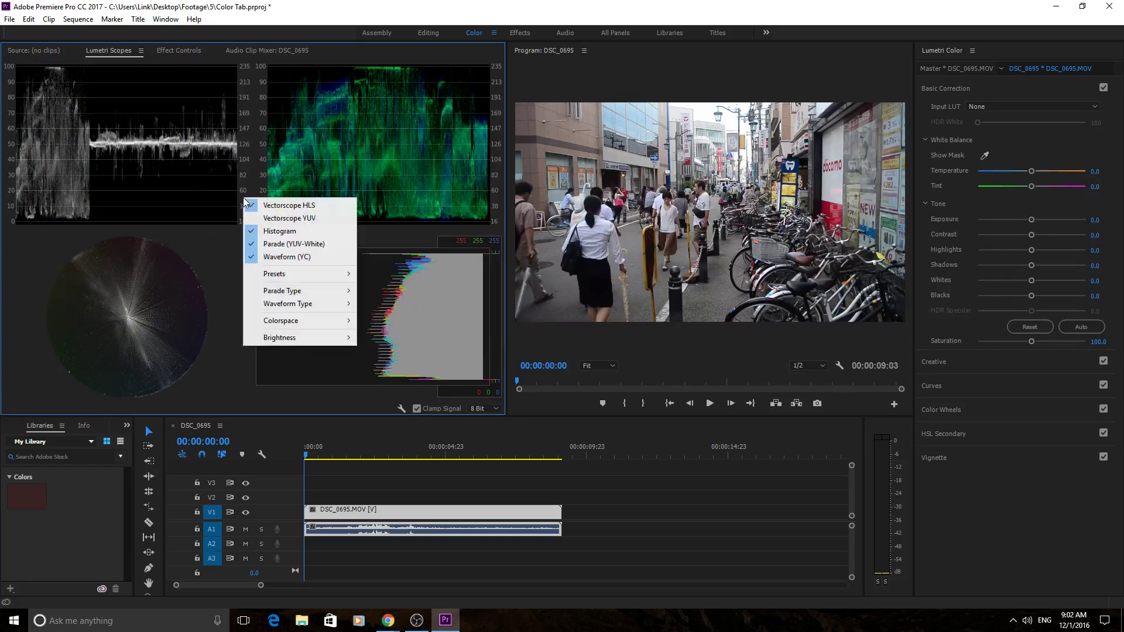
pyautogui.click(276, 205)
pyautogui.rightClick(279, 214)
pyautogui.click(293, 244)
pyautogui.rightClick(294, 240)
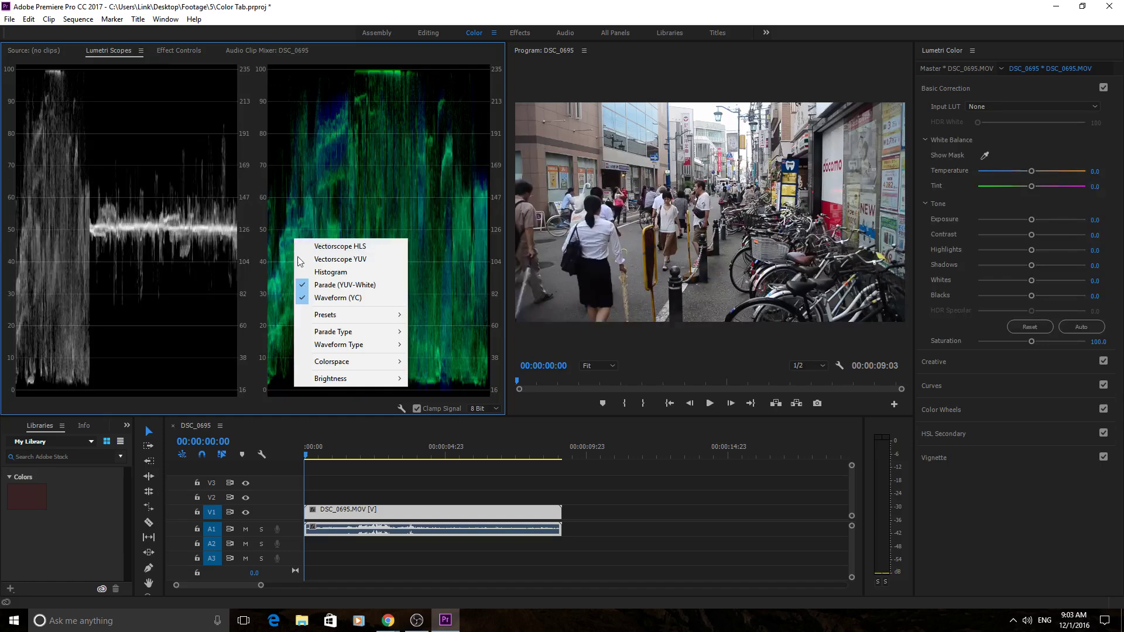
pyautogui.click(317, 286)
# Change the waveform scope's type to RGB
pyautogui.rightClick(307, 272)
pyautogui.moveTo(375, 377)
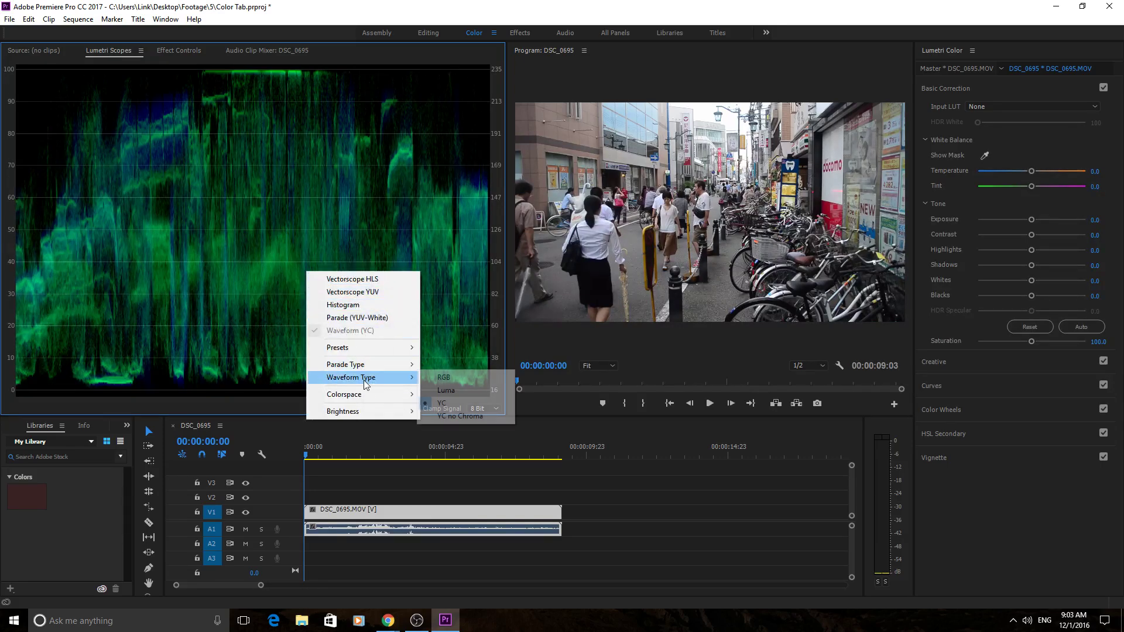
pyautogui.click(436, 377)
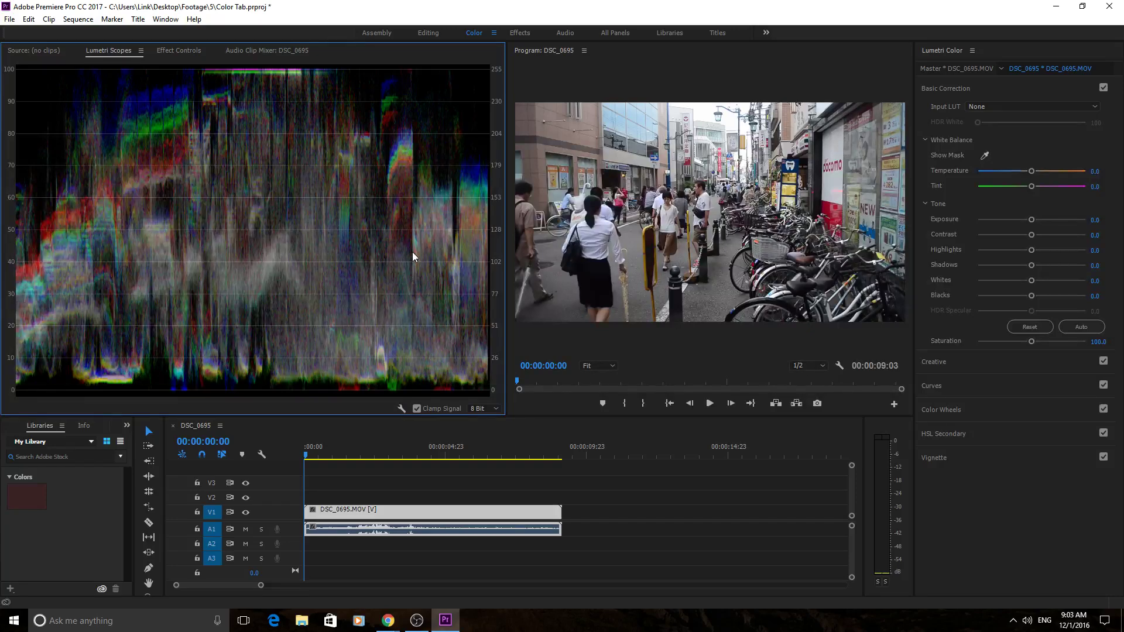
pyautogui.rightClick(377, 275)
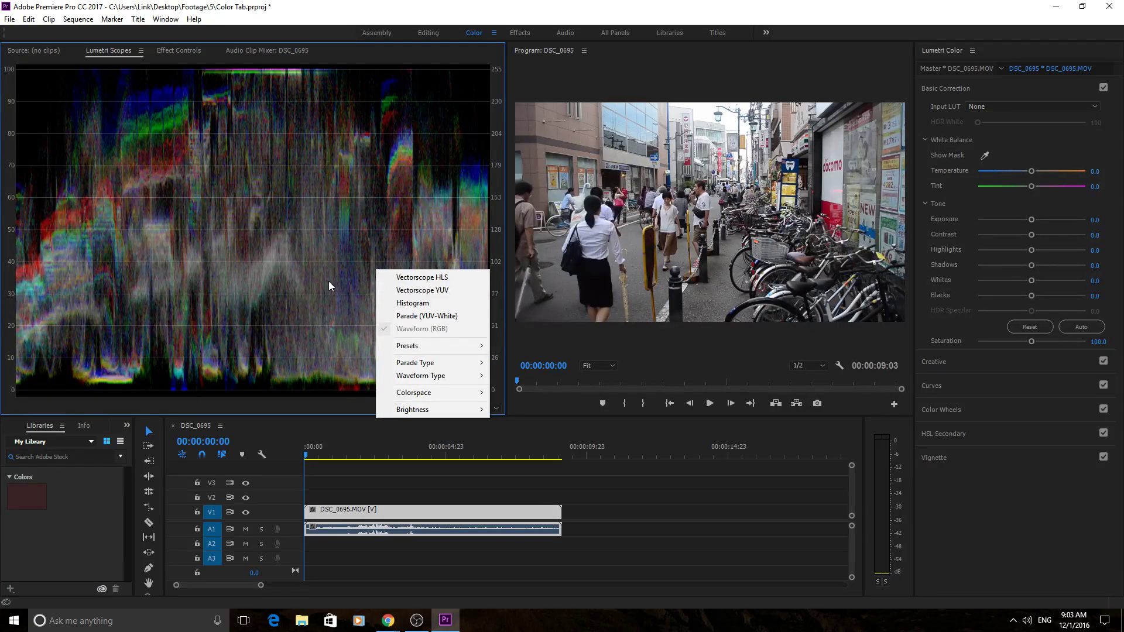
pyautogui.click(275, 269)
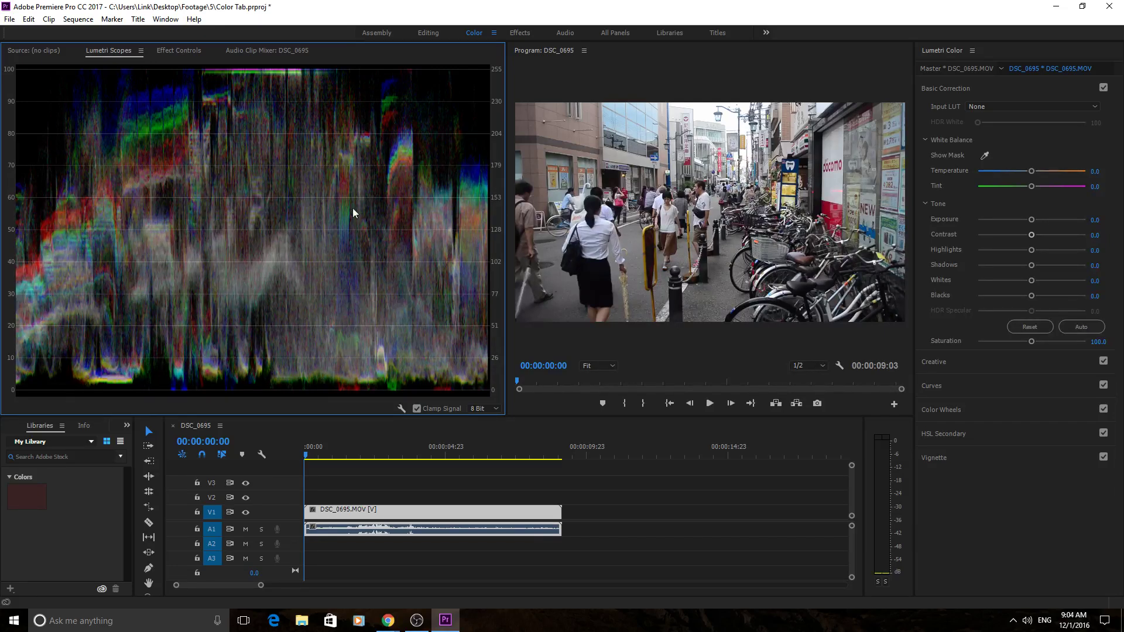
# Unlink the DSC_0695.MOV clip's audio from its video and delete the audio from the timeline
pyautogui.click(332, 458)
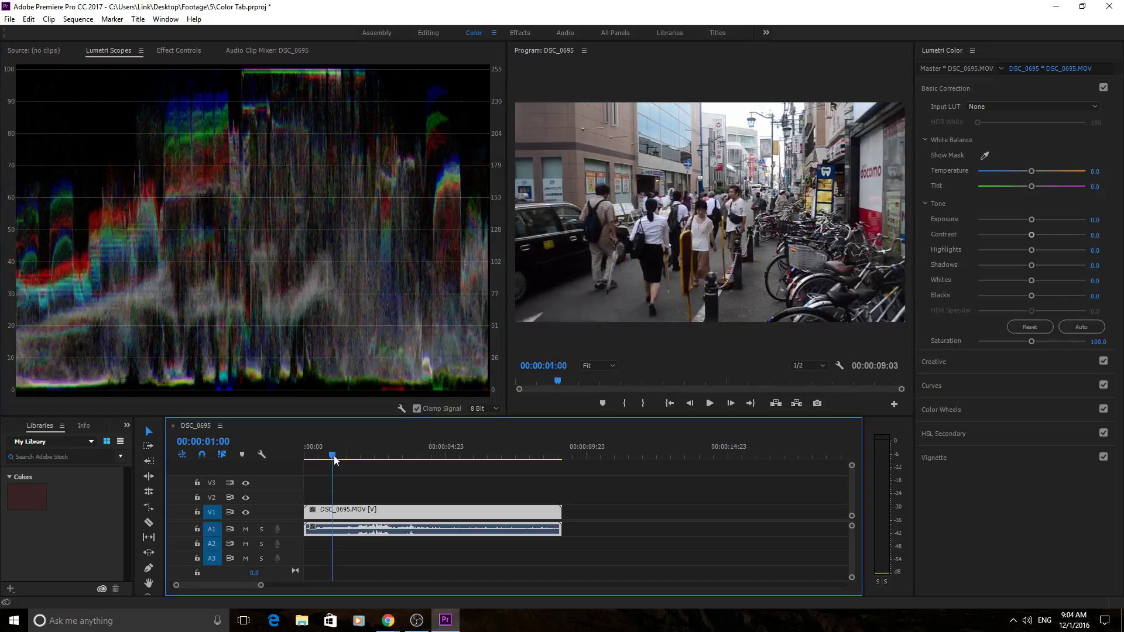
pyautogui.rightClick(397, 530)
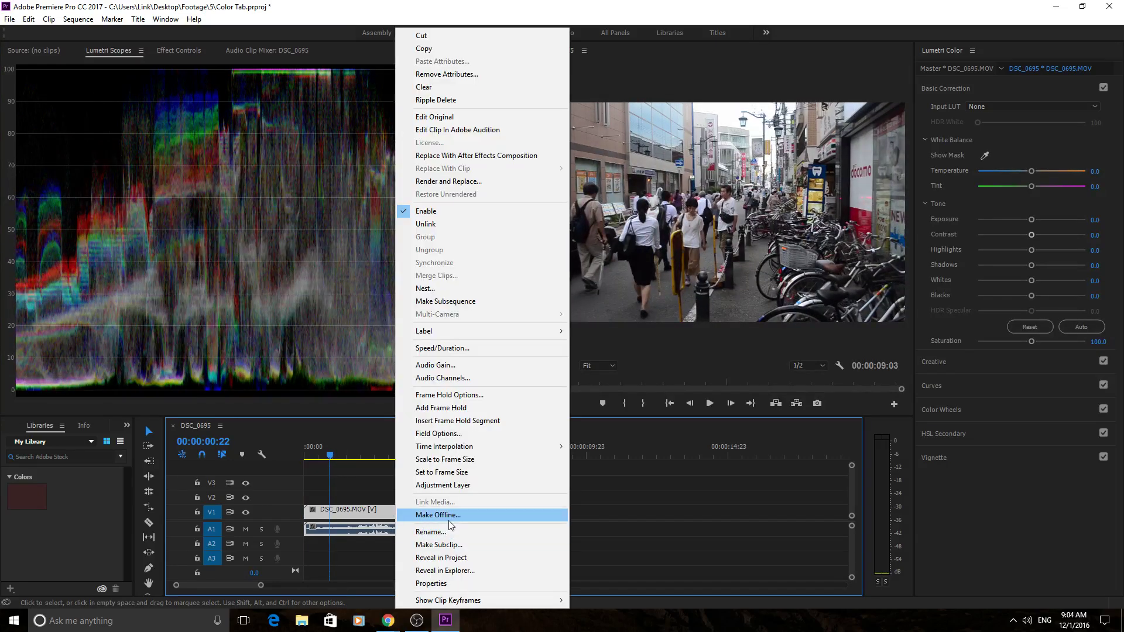
pyautogui.click(455, 223)
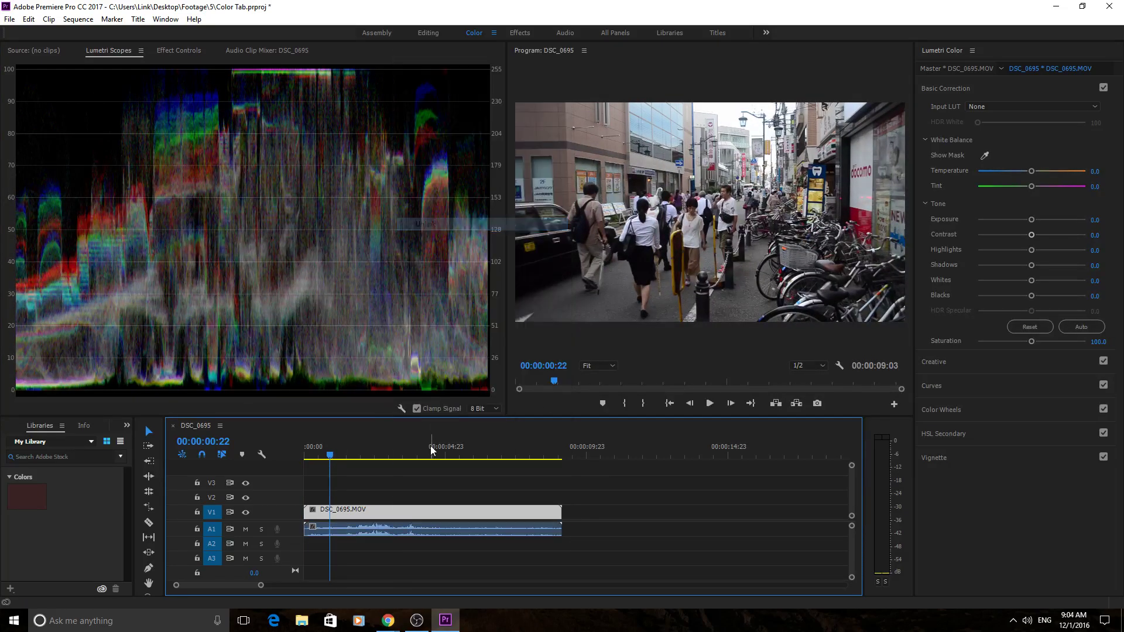
pyautogui.press('Delete')
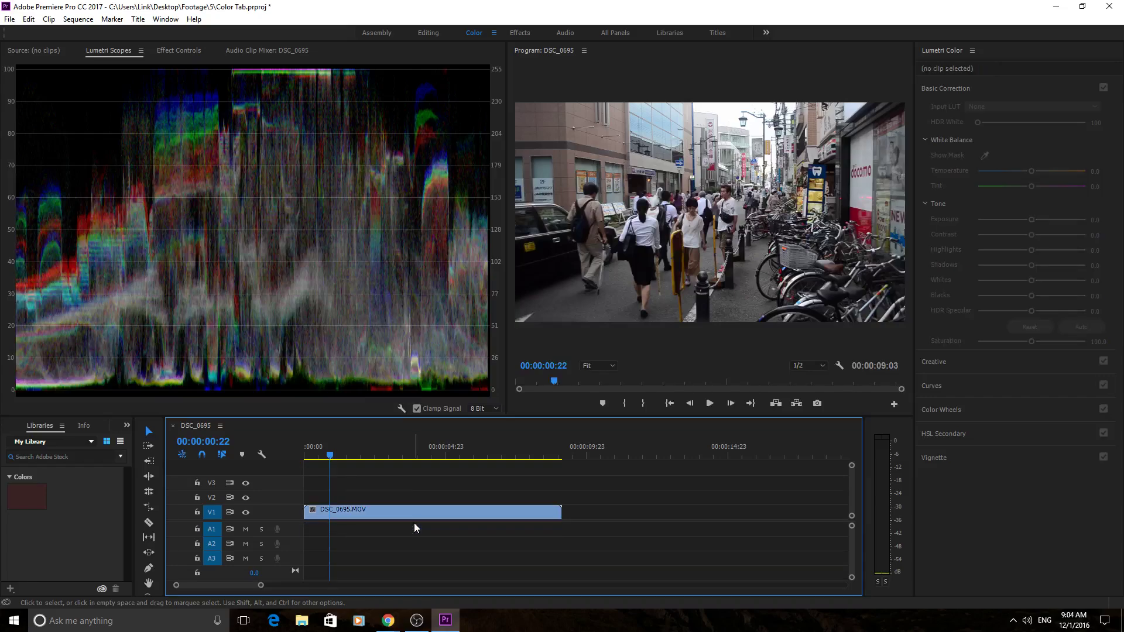
# Examine the RGB waveform at several frames of the clip, ending with the playhead at 00:00:02:00
pyautogui.moveTo(334, 456); pyautogui.dragTo(415, 466)
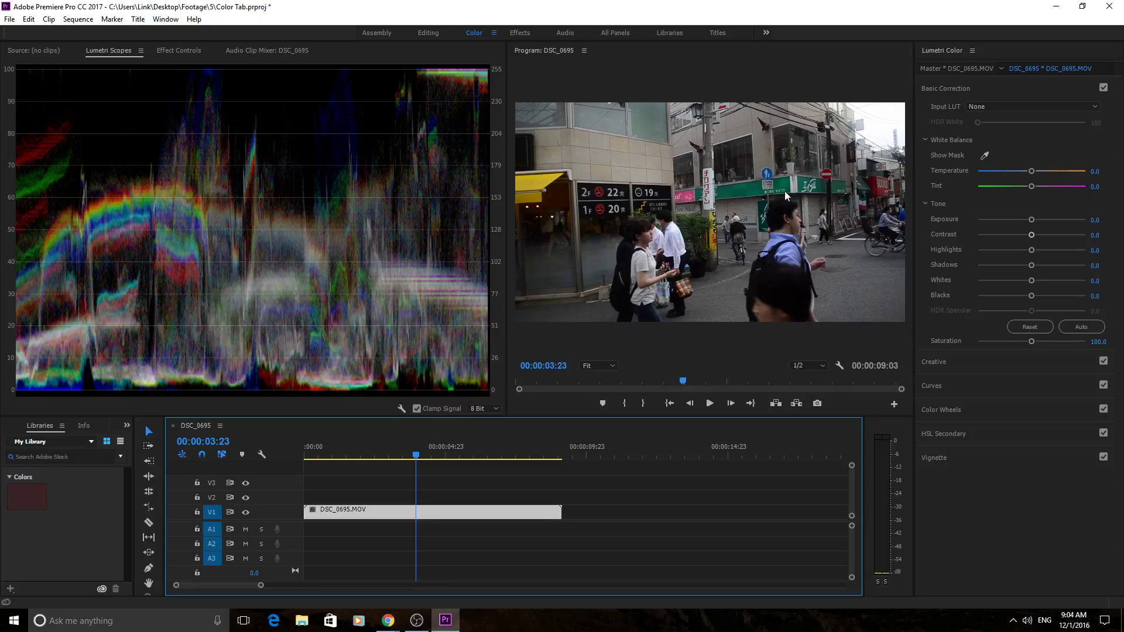
pyautogui.moveTo(406, 463); pyautogui.dragTo(458, 483)
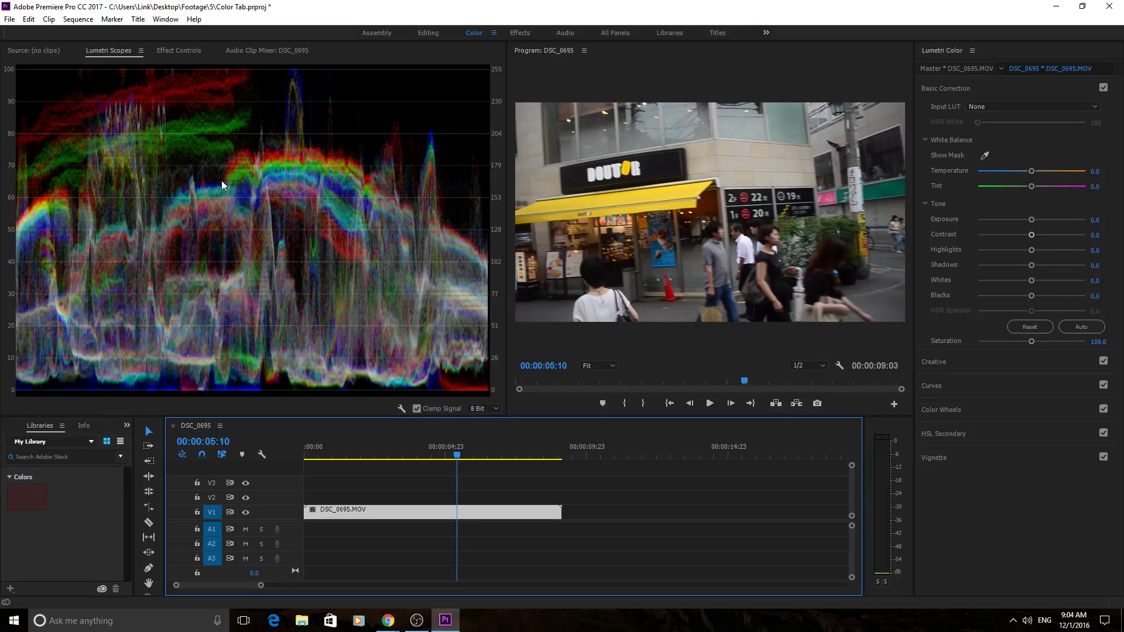
pyautogui.click(468, 459)
pyautogui.moveTo(470, 460); pyautogui.dragTo(360, 457)
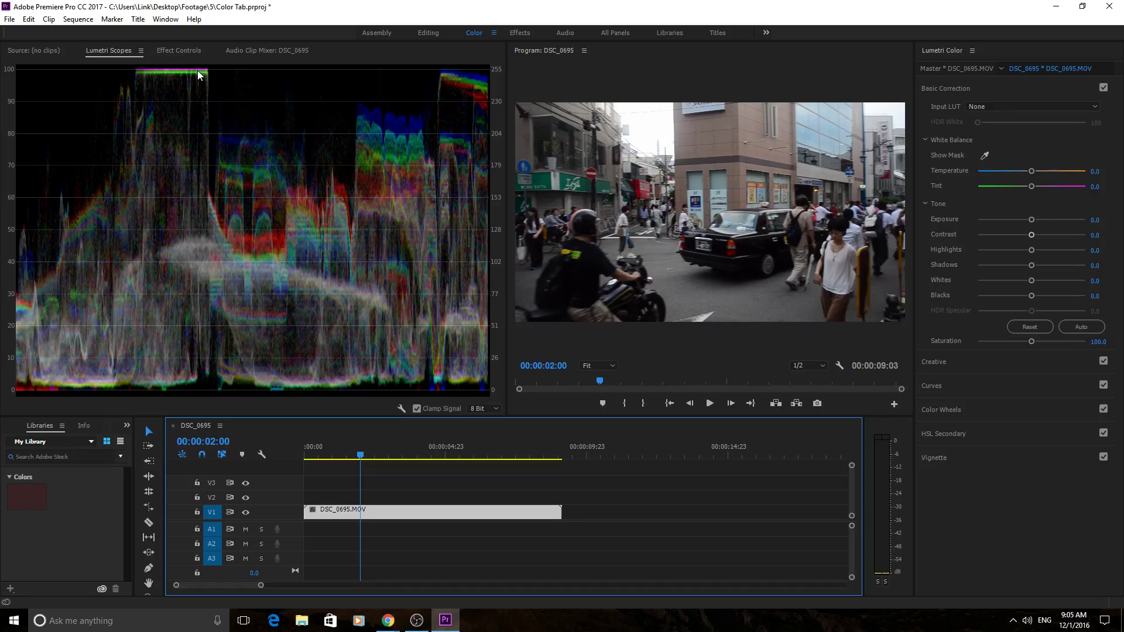
# Adjust the clip's white balance Tint to -1.8 while matching the color channels on the waveform
pyautogui.click(1031, 189)
pyautogui.moveTo(1031, 189)
pyautogui.mouseDown()
pyautogui.moveTo(1040, 191)
pyautogui.moveTo(1027, 190)
pyautogui.mouseUp()
pyautogui.moveTo(1025, 191); pyautogui.dragTo(1028, 190)
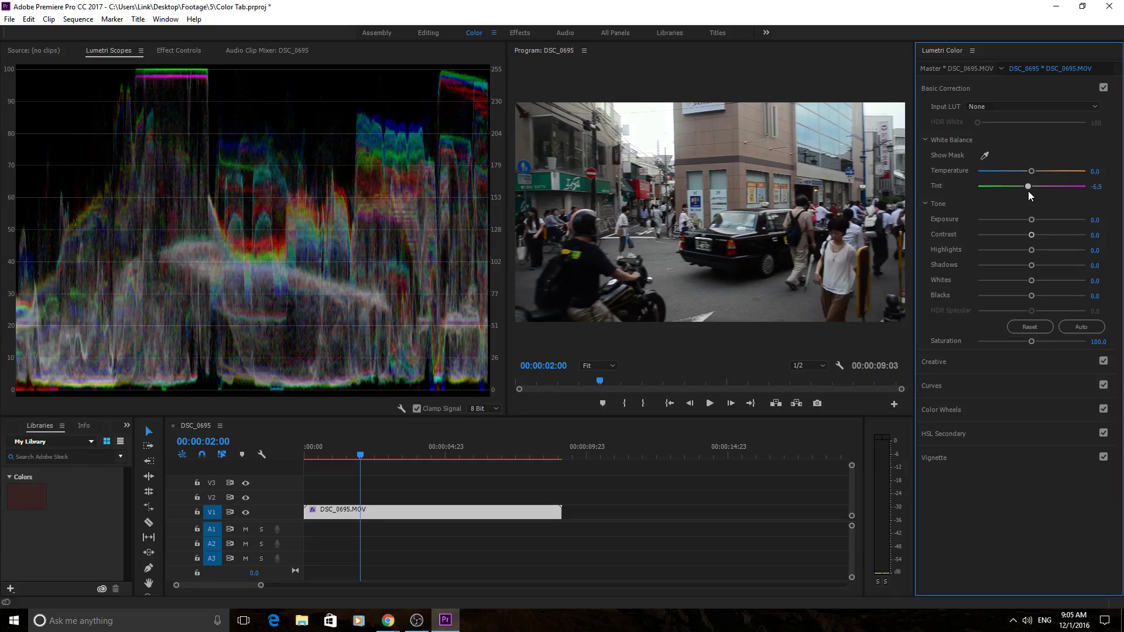
pyautogui.click(1096, 186)
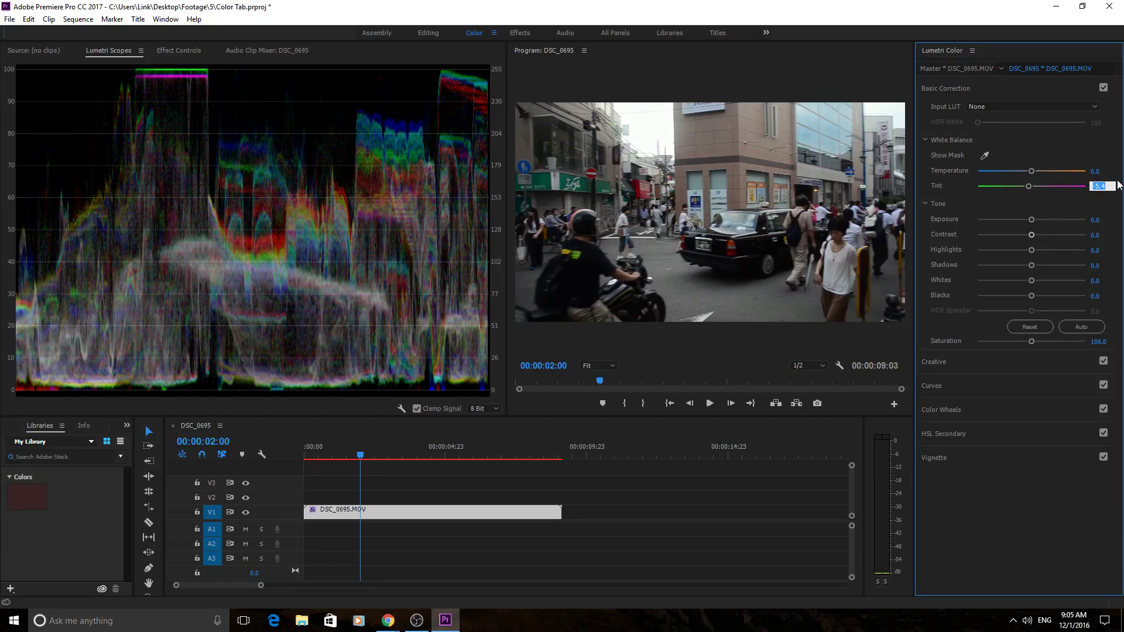
pyautogui.press('Up')
pyautogui.press('Up')
pyautogui.press('Up')
pyautogui.press('Up')
pyautogui.press('Up')
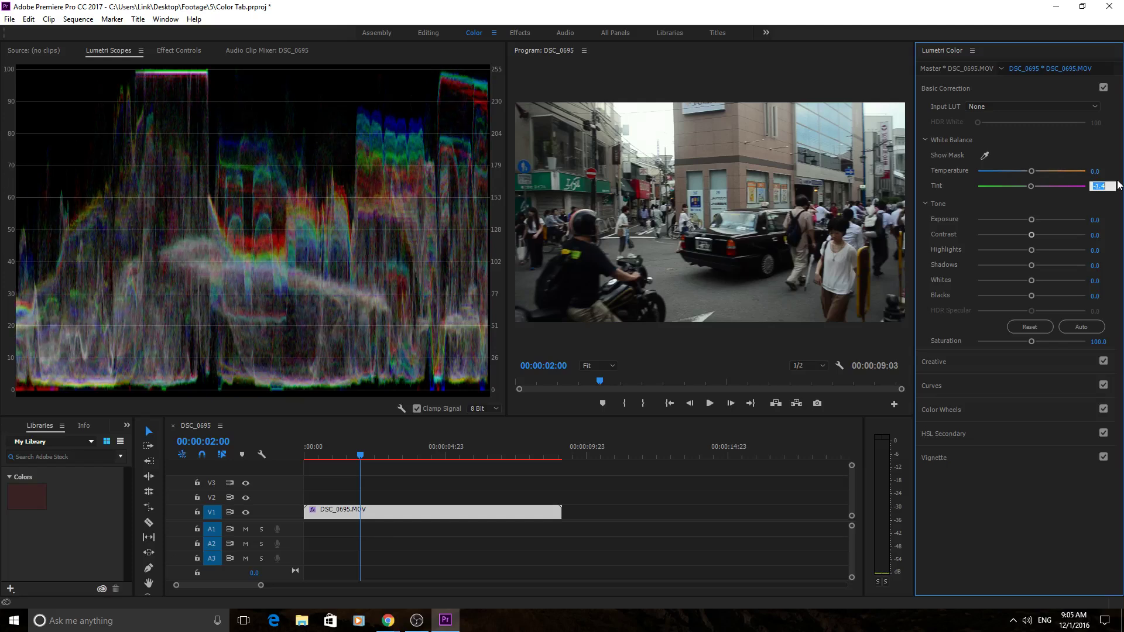
pyautogui.press('Down')
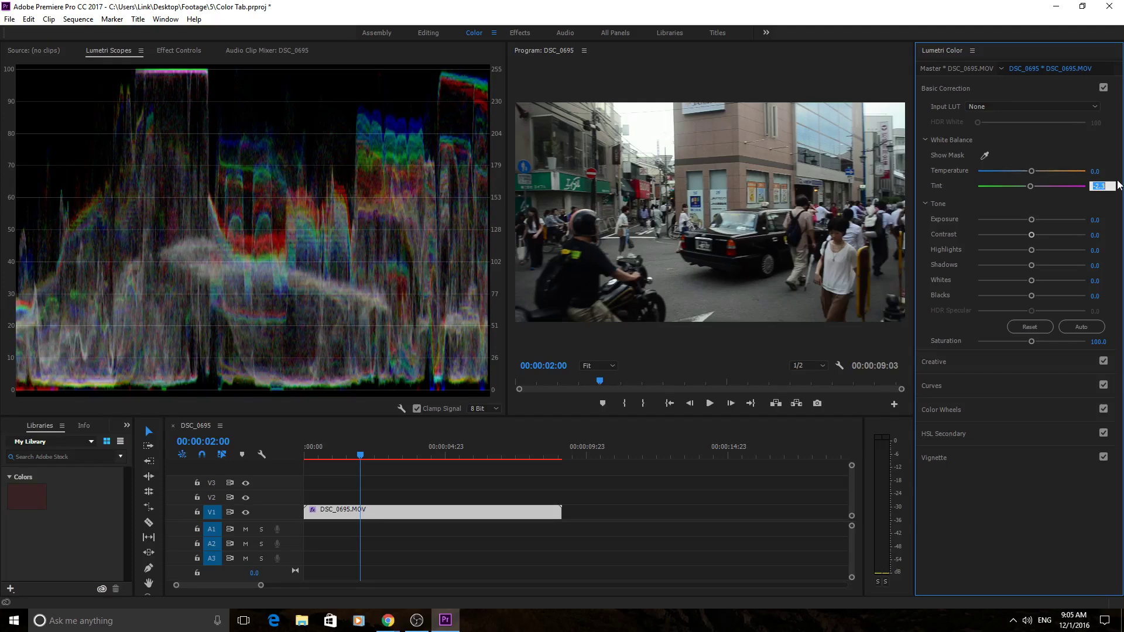
pyautogui.press('Up')
pyautogui.hotkey('ctrl', 'Down')
pyautogui.hotkey('ctrl', 'Down')
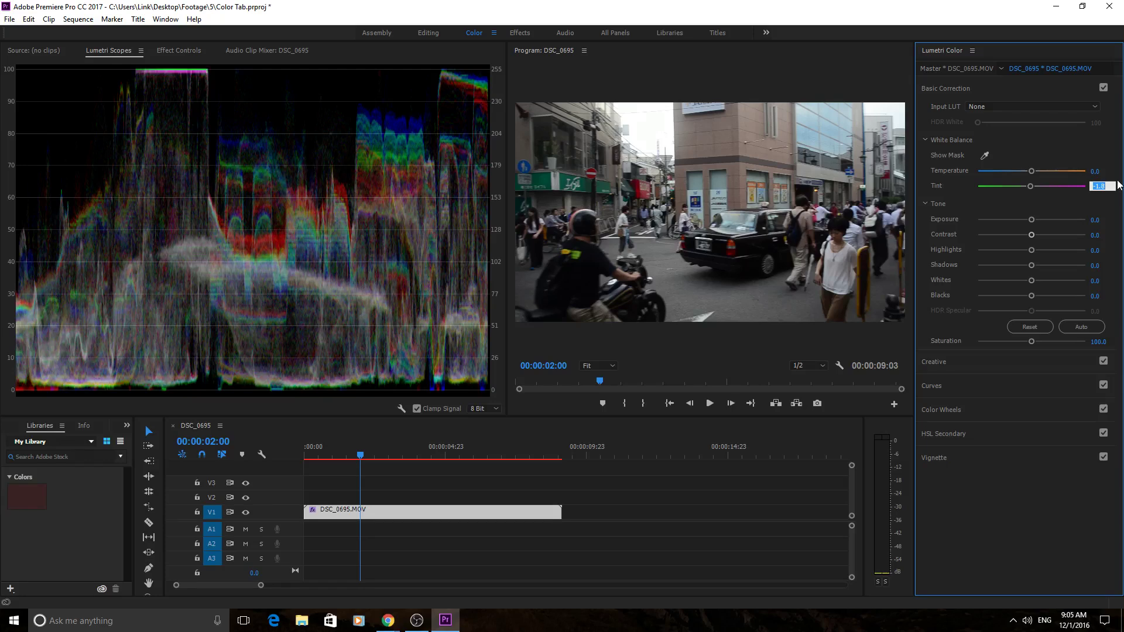
pyautogui.click(1026, 208)
# Display the Vectorscope HLS, Vectorscope YUV, Histogram and Parade (YUV-White) scopes alongside the RGB waveform
pyautogui.rightClick(357, 260)
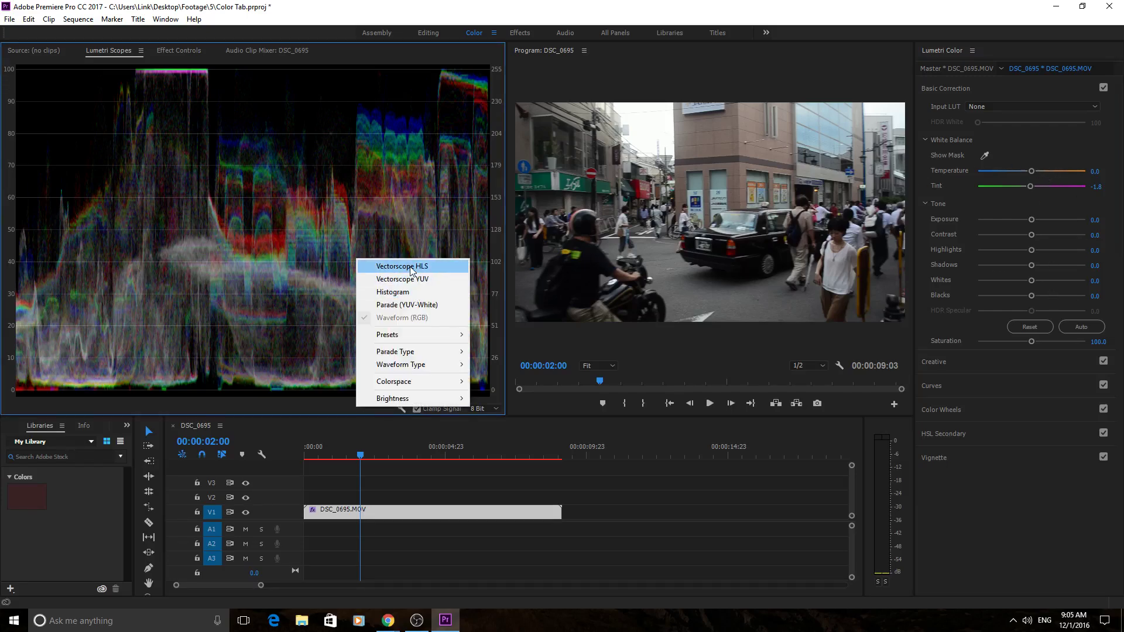
pyautogui.click(411, 267)
pyautogui.rightClick(366, 237)
pyautogui.click(385, 258)
pyautogui.rightClick(382, 252)
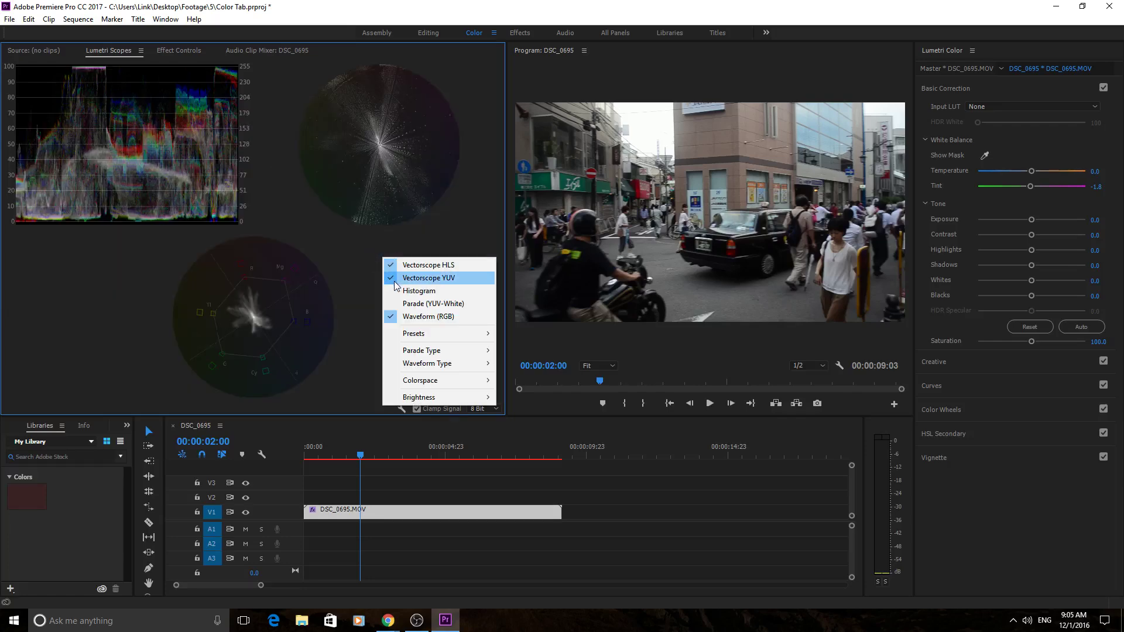
pyautogui.click(386, 286)
pyautogui.rightClick(384, 290)
pyautogui.click(425, 335)
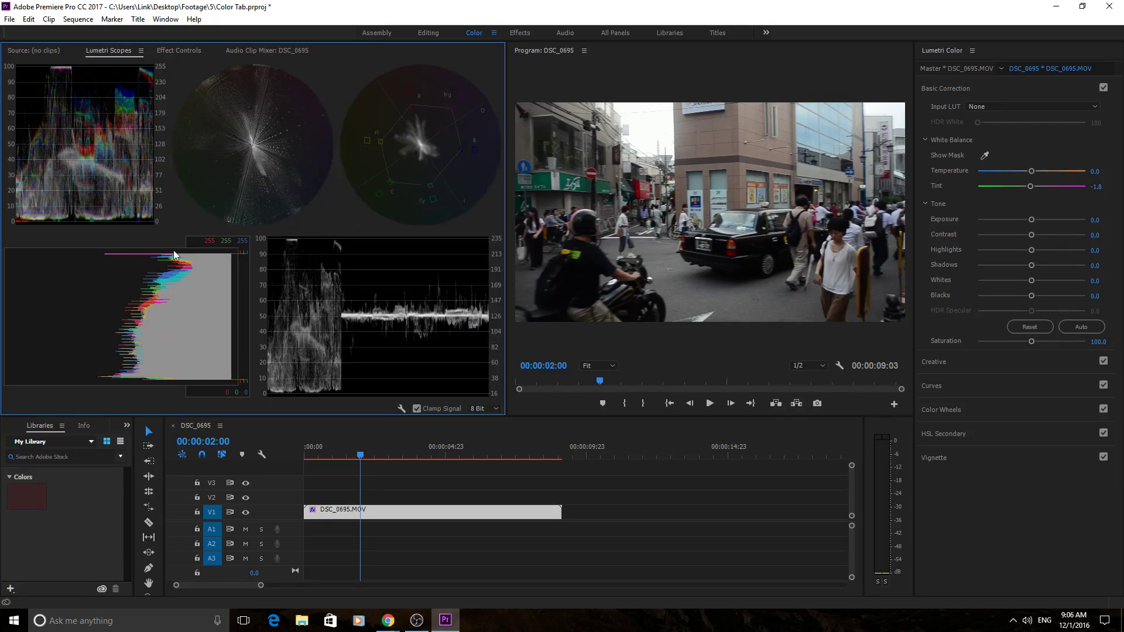
# Change the Parade scope's type from YUV-White to RGB
pyautogui.rightClick(59, 122)
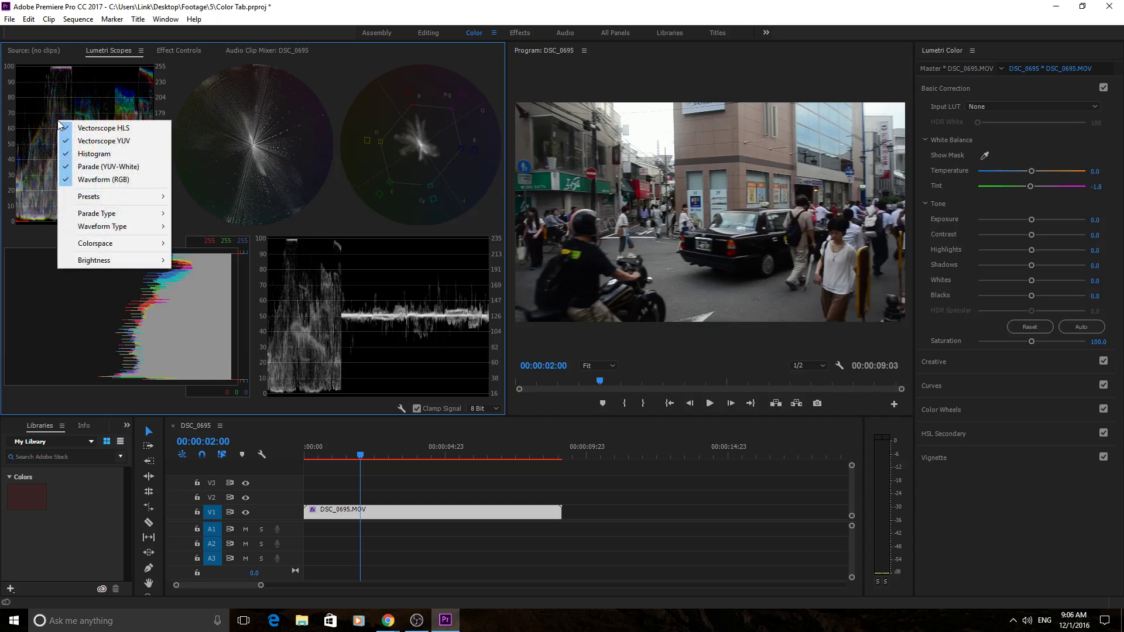
pyautogui.rightClick(362, 322)
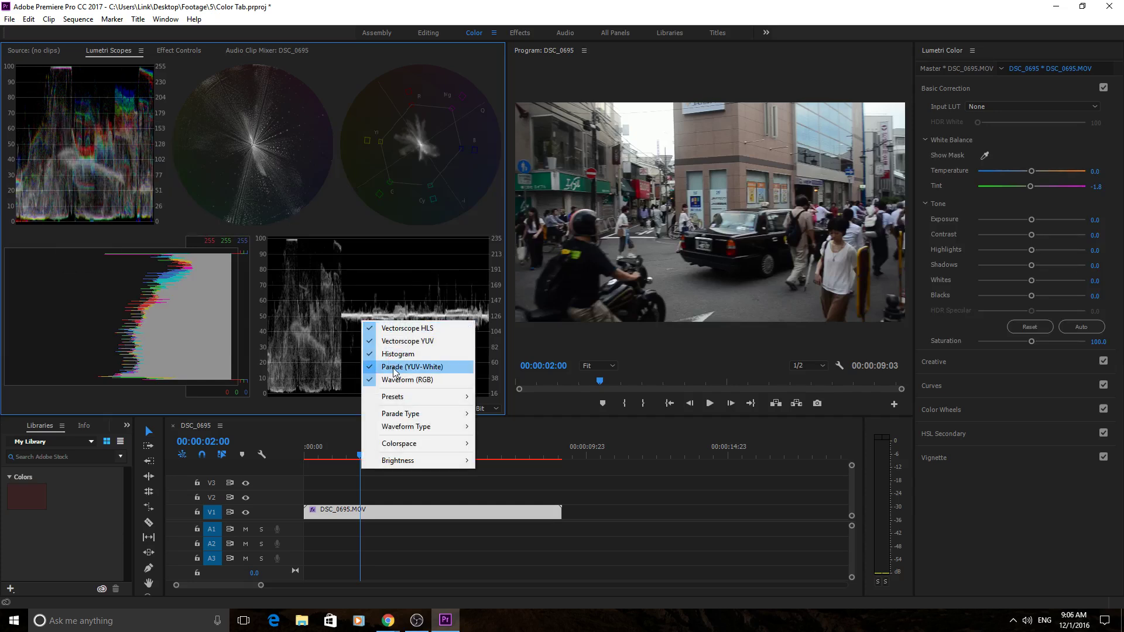
pyautogui.rightClick(330, 351)
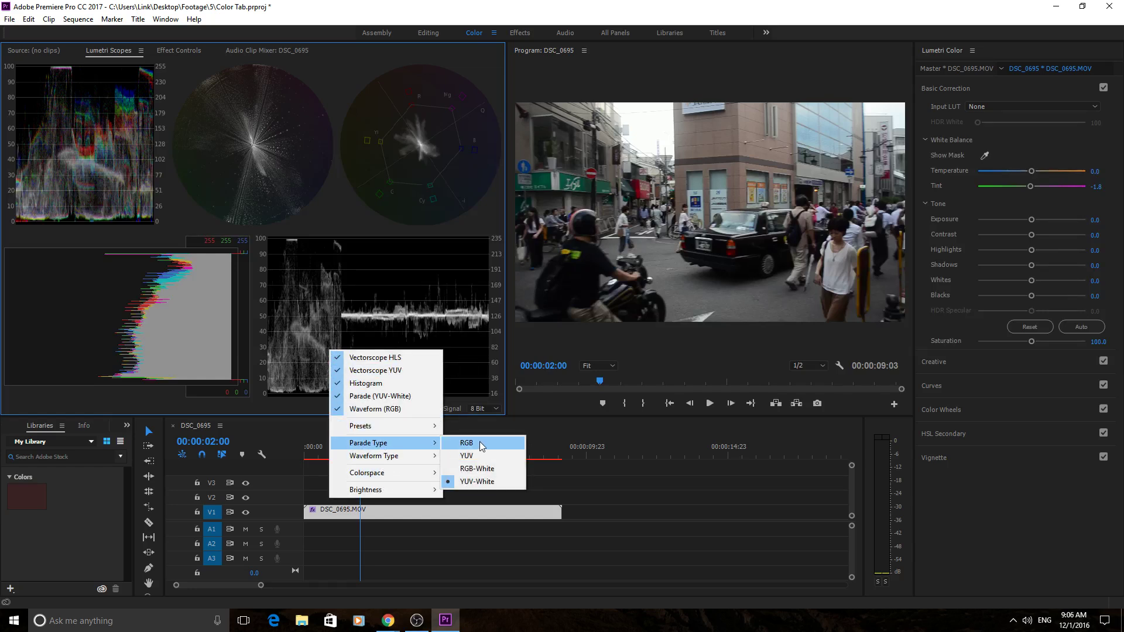
pyautogui.click(460, 444)
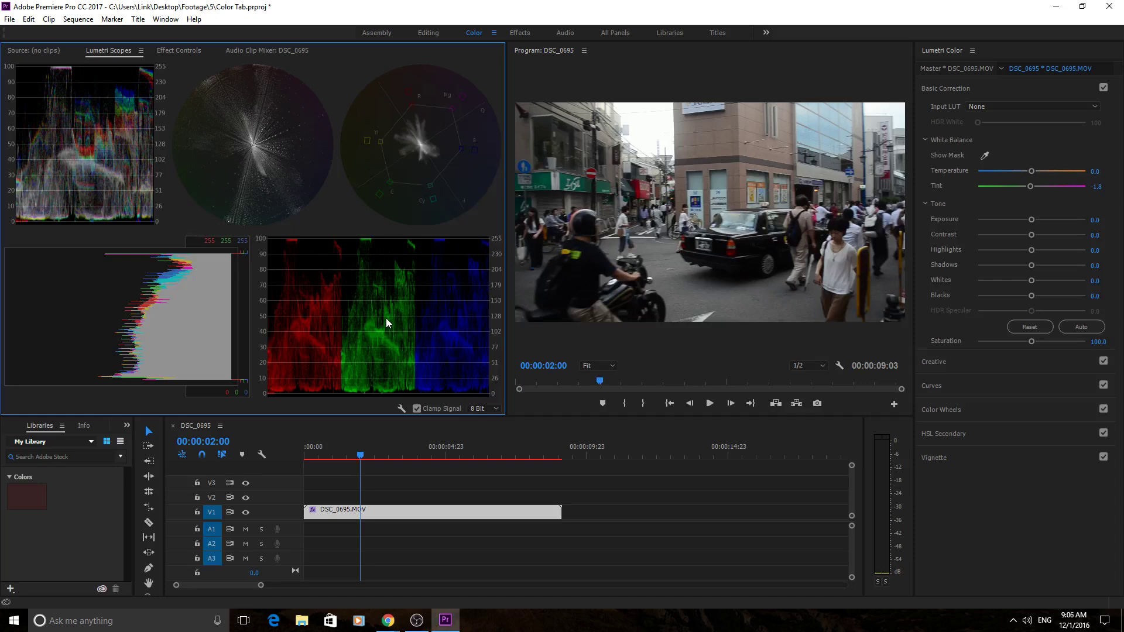
# Try a white balance Temperature of -73.9 on the frame at 00:00:05:22 and reset it to its default
pyautogui.moveTo(365, 455)
pyautogui.mouseDown()
pyautogui.moveTo(423, 461)
pyautogui.moveTo(346, 459)
pyautogui.mouseUp()
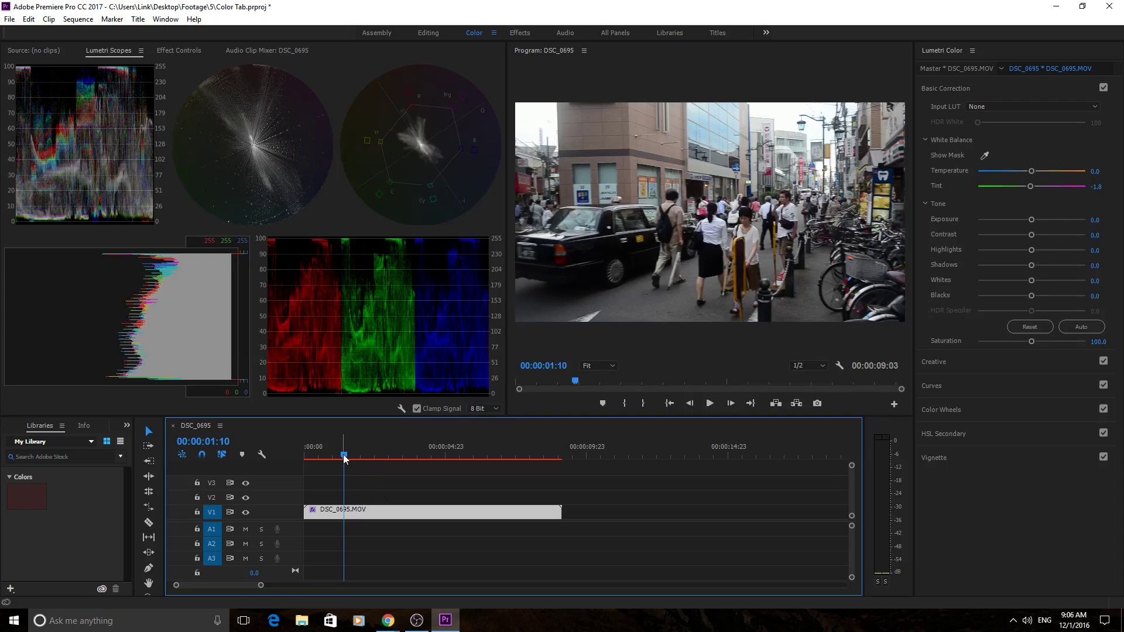
pyautogui.moveTo(344, 457); pyautogui.dragTo(470, 488)
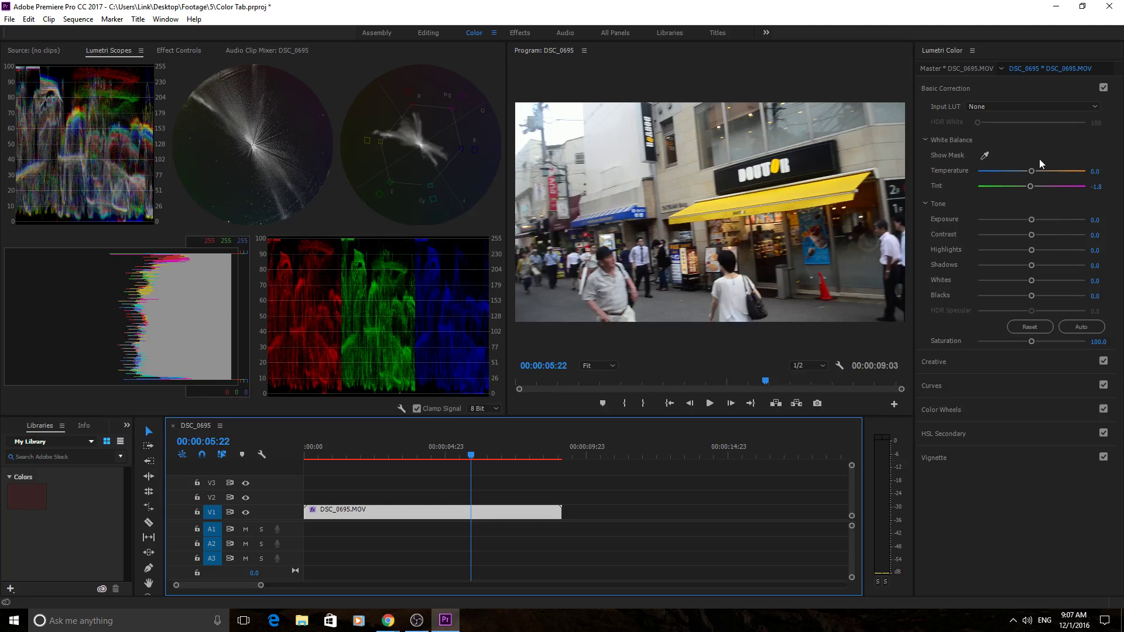
pyautogui.moveTo(1032, 172); pyautogui.dragTo(992, 171)
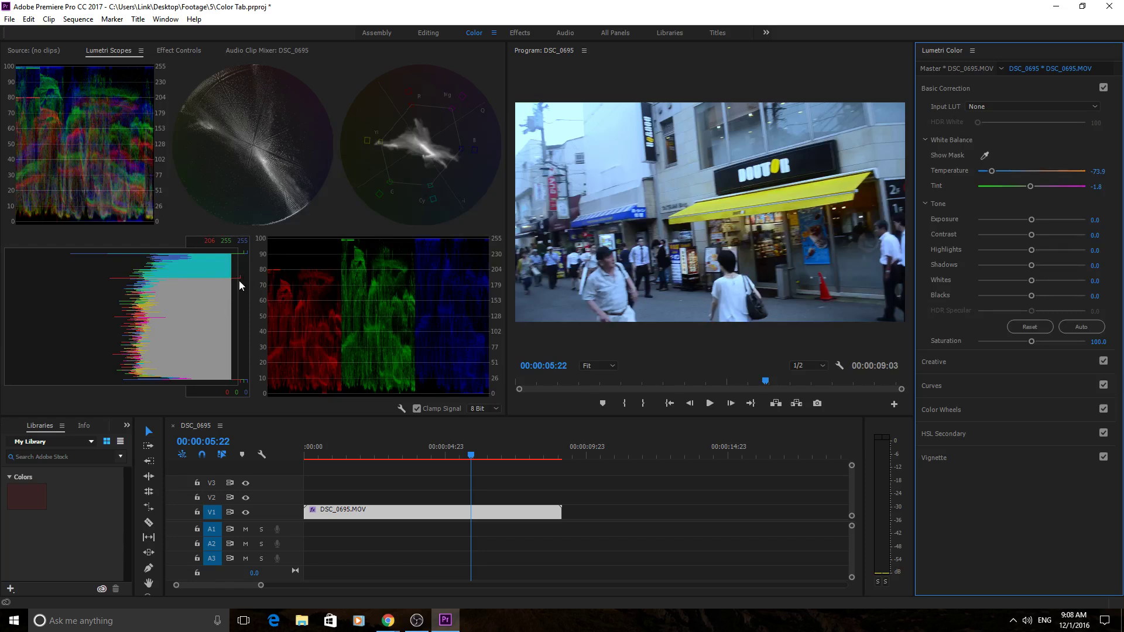
pyautogui.doubleClick(991, 172)
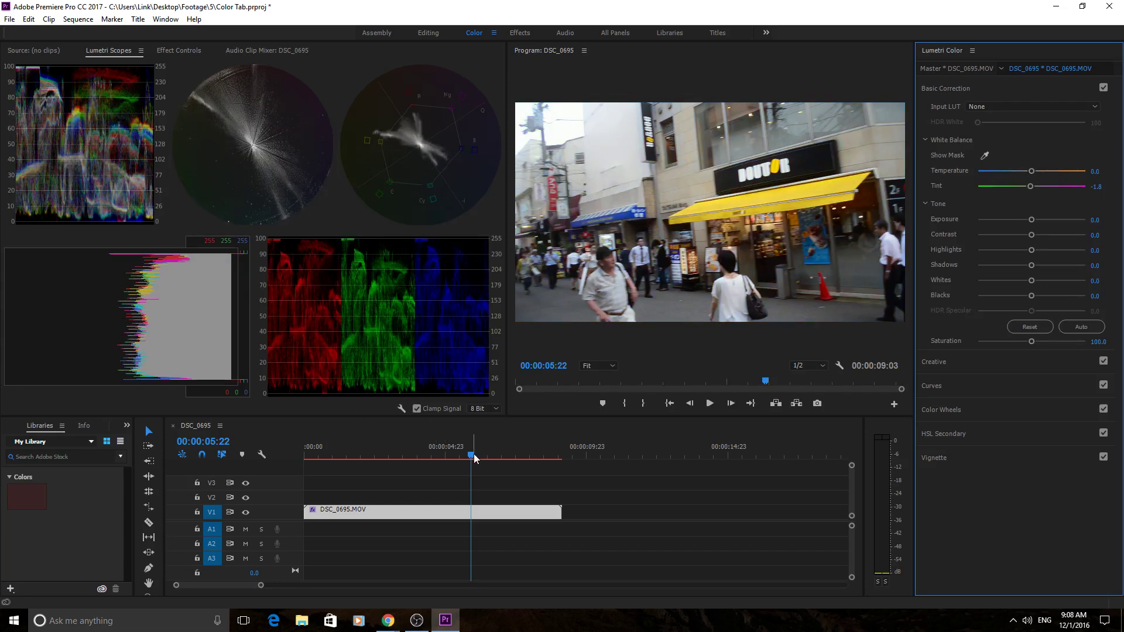
# Shape the red RGB curve into an S-curve at 00:00:02:13 and check the scopes at other frames, ending at 00:00:04:03
pyautogui.moveTo(474, 458); pyautogui.dragTo(378, 466)
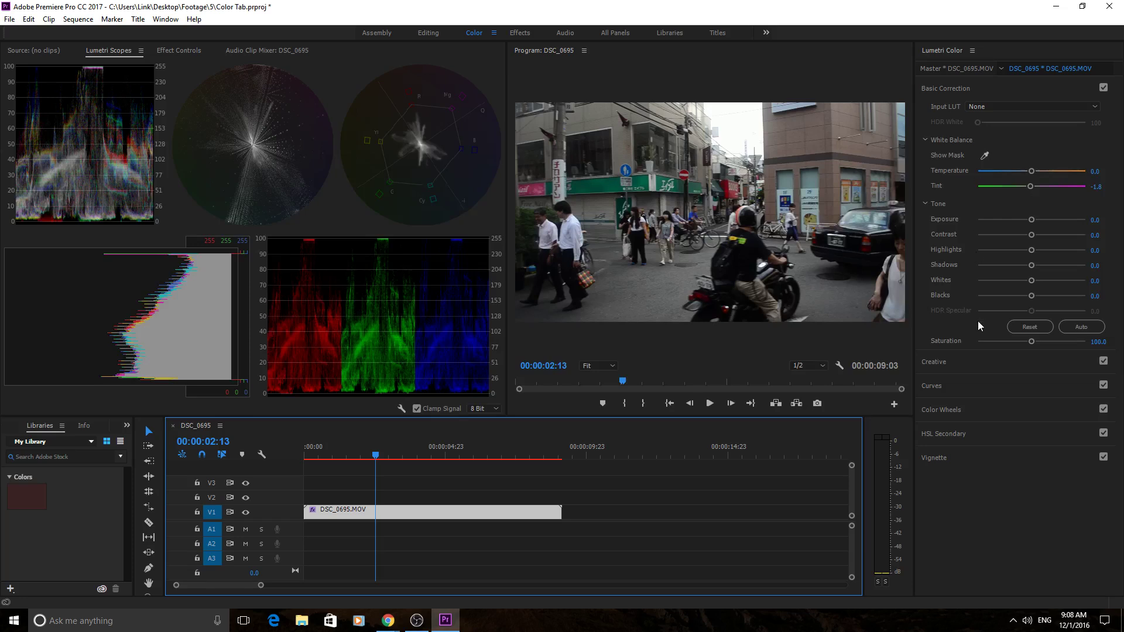
pyautogui.click(980, 382)
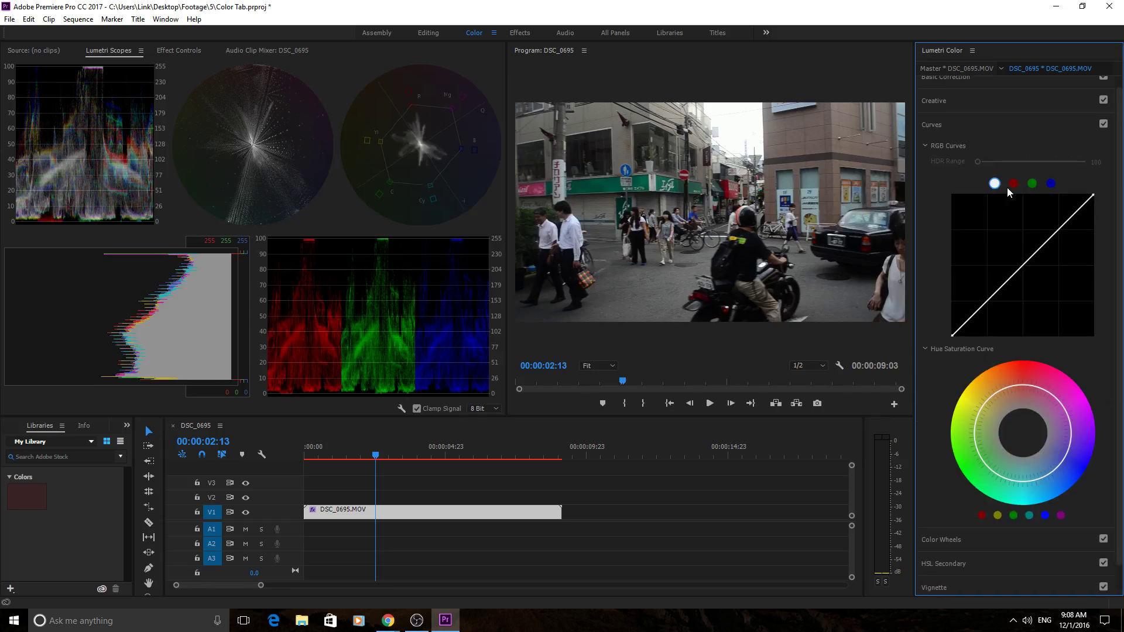
pyautogui.click(1011, 183)
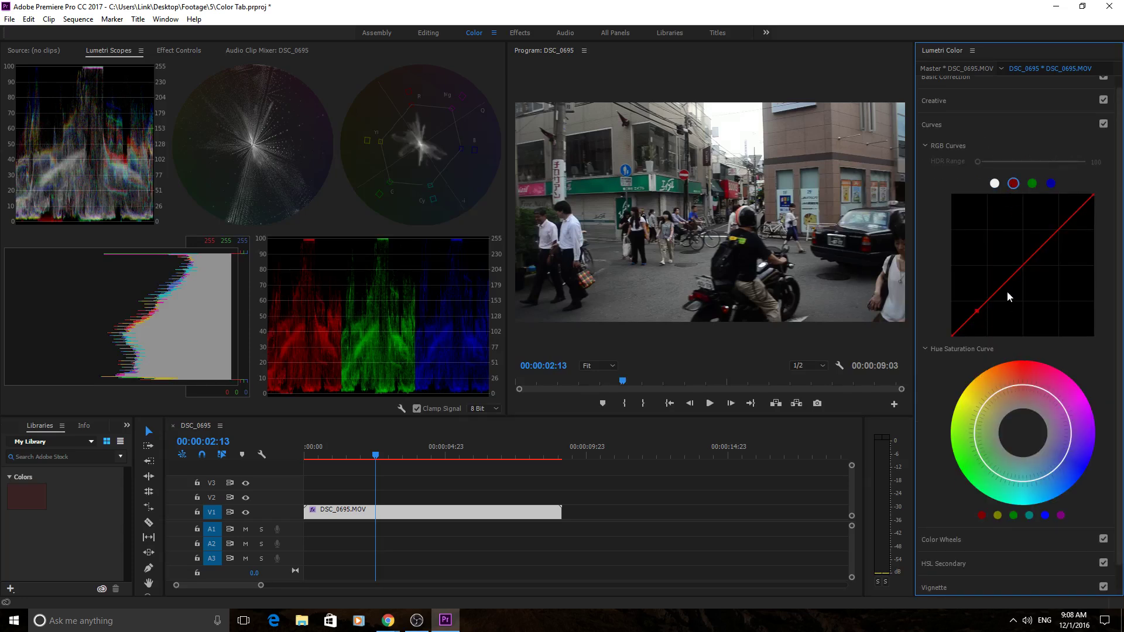
pyautogui.click(1020, 269)
pyautogui.moveTo(977, 312)
pyautogui.mouseDown()
pyautogui.moveTo(993, 333)
pyautogui.moveTo(963, 329)
pyautogui.moveTo(956, 314)
pyautogui.moveTo(970, 321)
pyautogui.mouseUp()
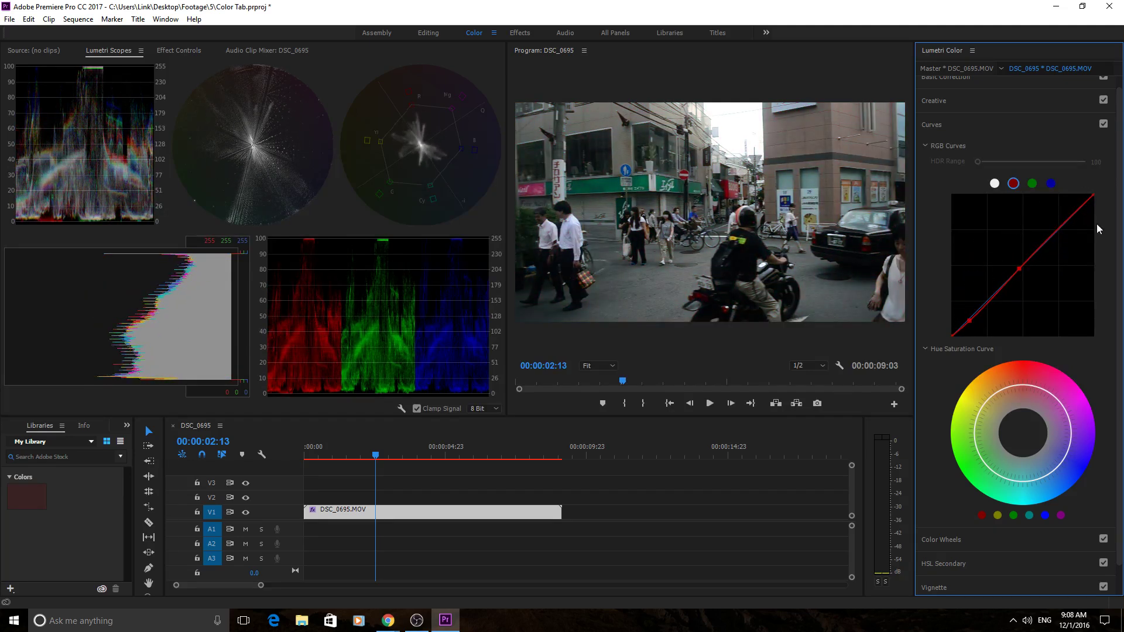
pyautogui.moveTo(1076, 220)
pyautogui.mouseDown()
pyautogui.moveTo(1090, 268)
pyautogui.moveTo(1066, 233)
pyautogui.mouseUp()
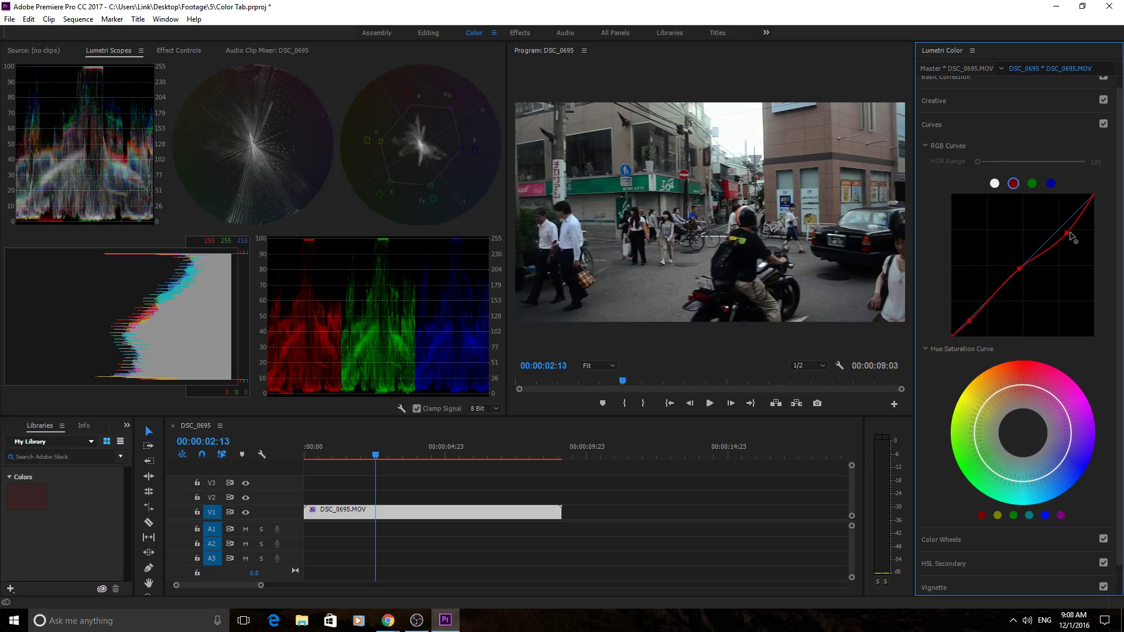
pyautogui.moveTo(1067, 233); pyautogui.dragTo(1047, 221)
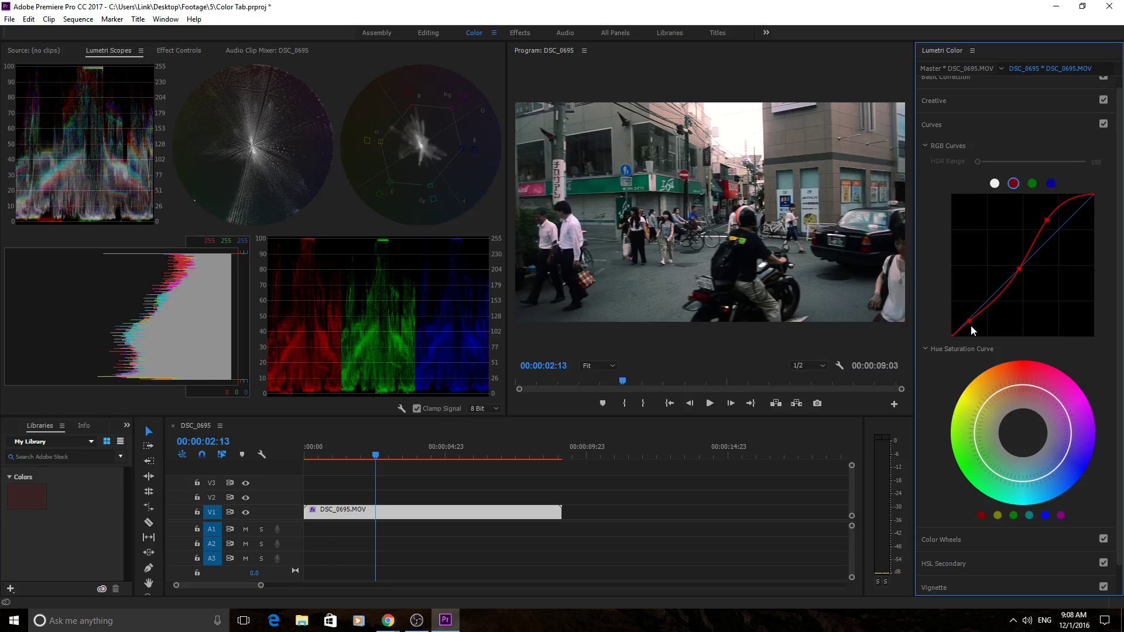
pyautogui.moveTo(971, 326); pyautogui.dragTo(973, 336)
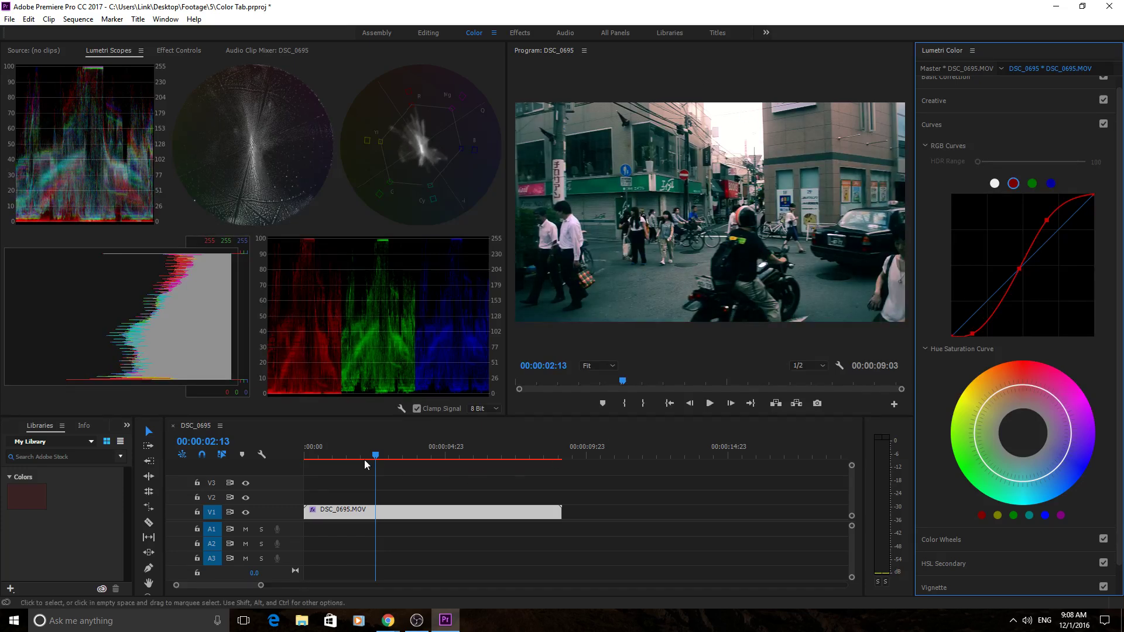
pyautogui.moveTo(387, 460); pyautogui.dragTo(360, 459)
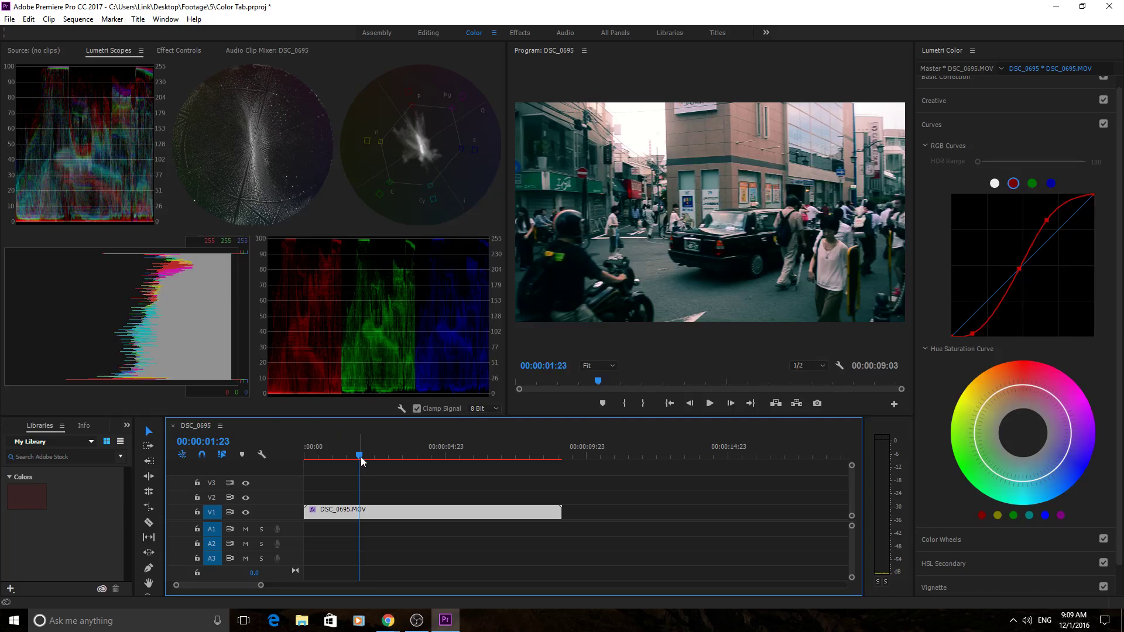
pyautogui.moveTo(361, 461); pyautogui.dragTo(404, 462)
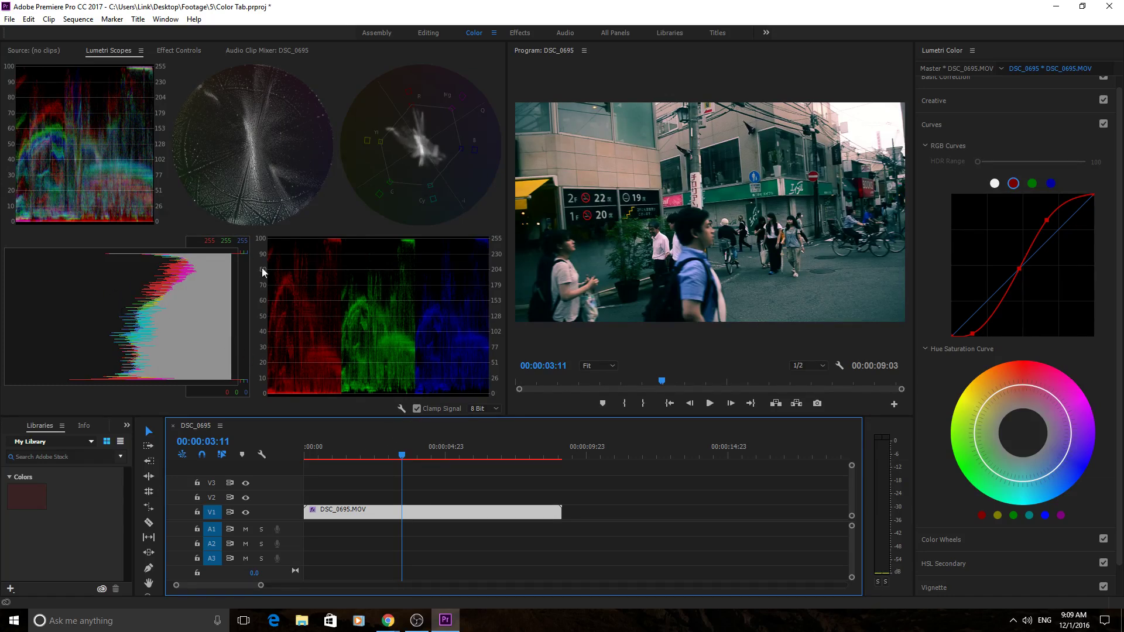
pyautogui.moveTo(401, 460)
pyautogui.mouseDown()
pyautogui.moveTo(552, 468)
pyautogui.moveTo(420, 472)
pyautogui.mouseUp()
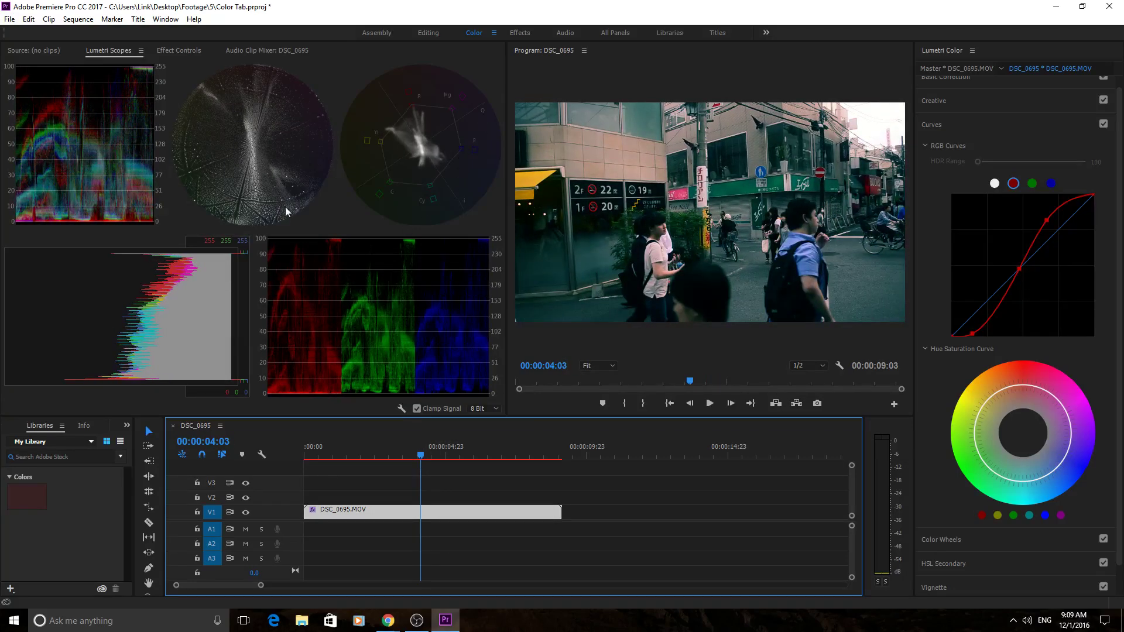
# Hide and redisplay the Vectorscope HLS and the Vectorscope YUV to tell the two scopes apart
pyautogui.rightClick(449, 135)
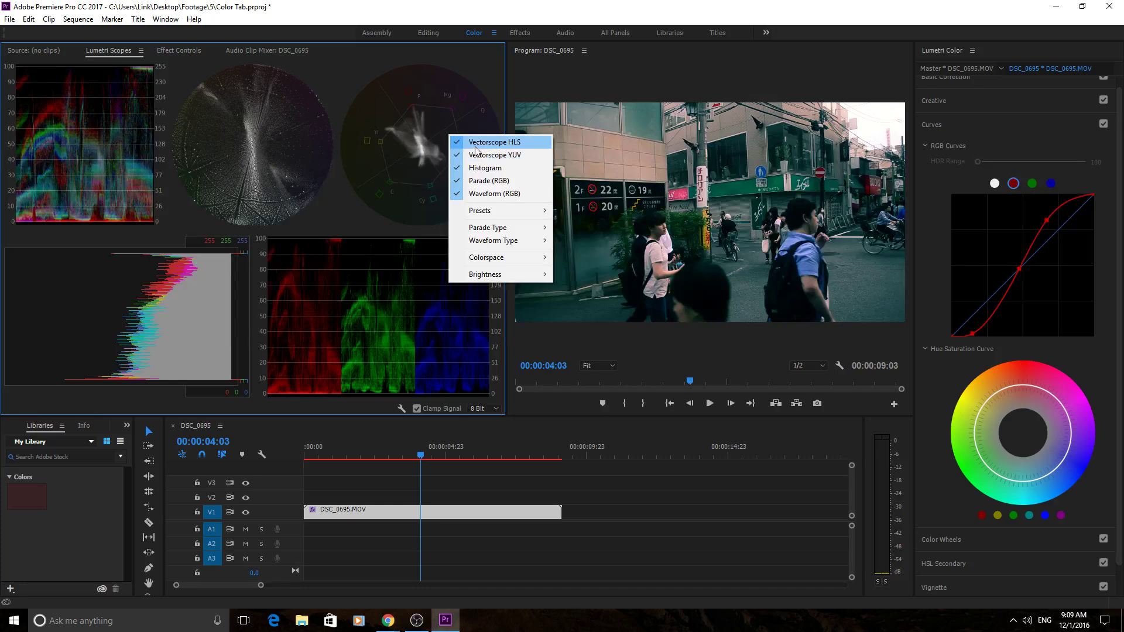
pyautogui.click(475, 142)
pyautogui.rightClick(459, 146)
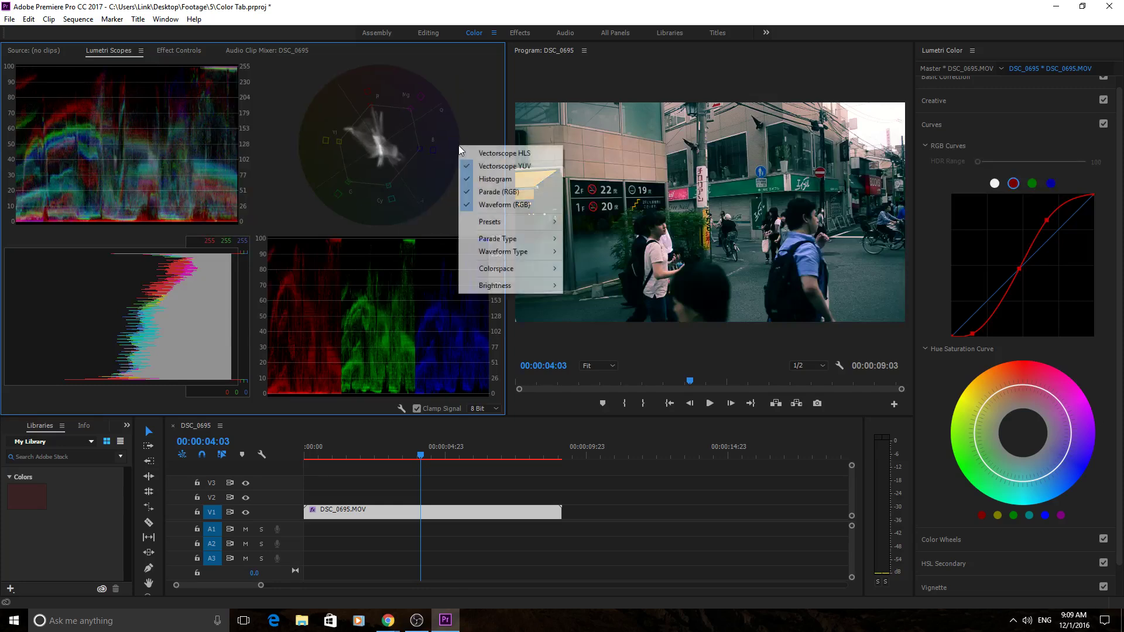
pyautogui.click(496, 153)
pyautogui.rightClick(315, 147)
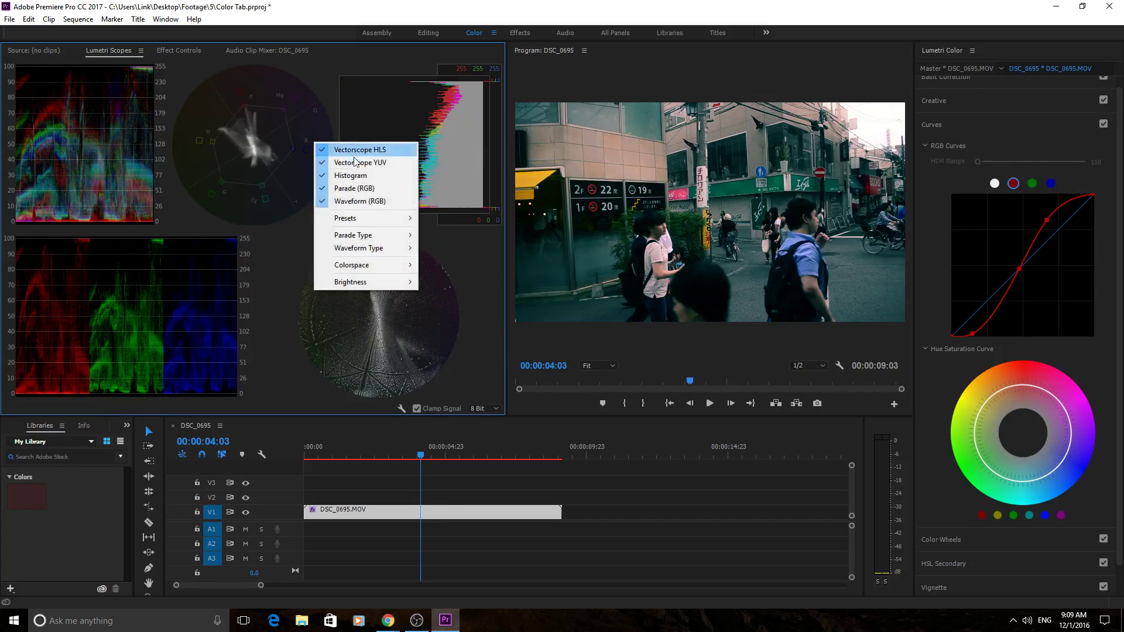
pyautogui.click(298, 146)
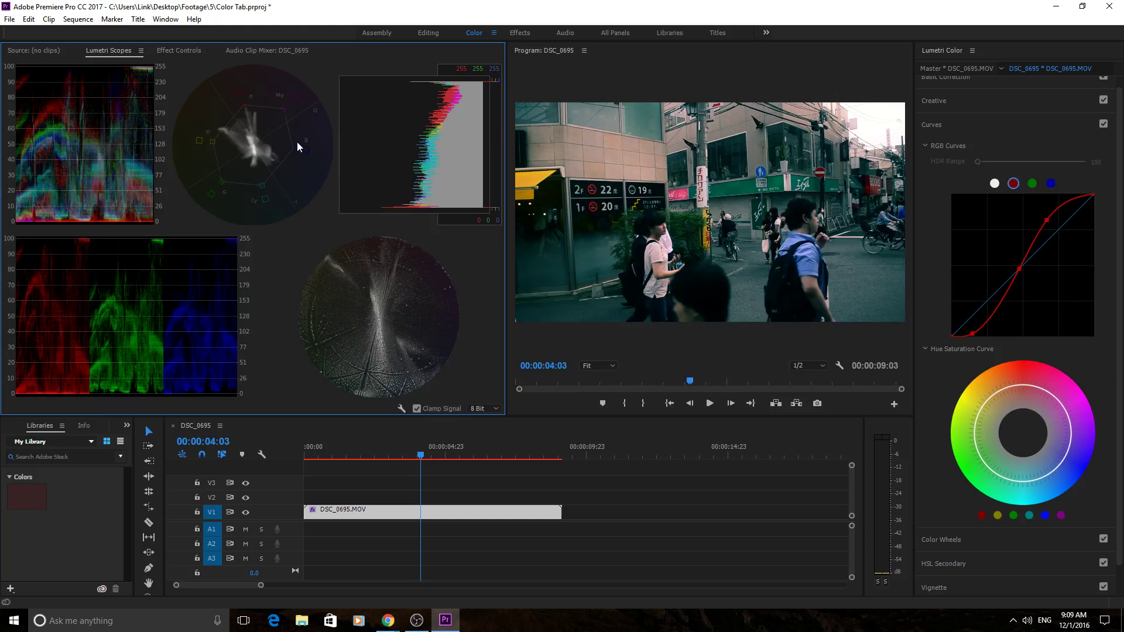
pyautogui.rightClick(298, 146)
pyautogui.click(351, 167)
pyautogui.rightClick(332, 166)
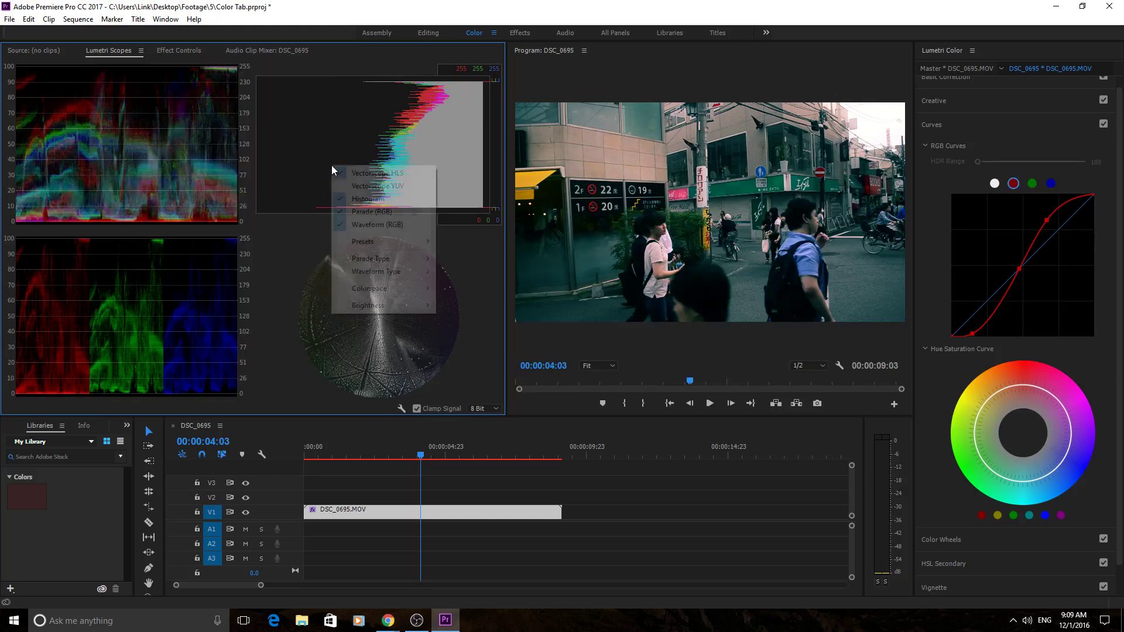
pyautogui.click(359, 187)
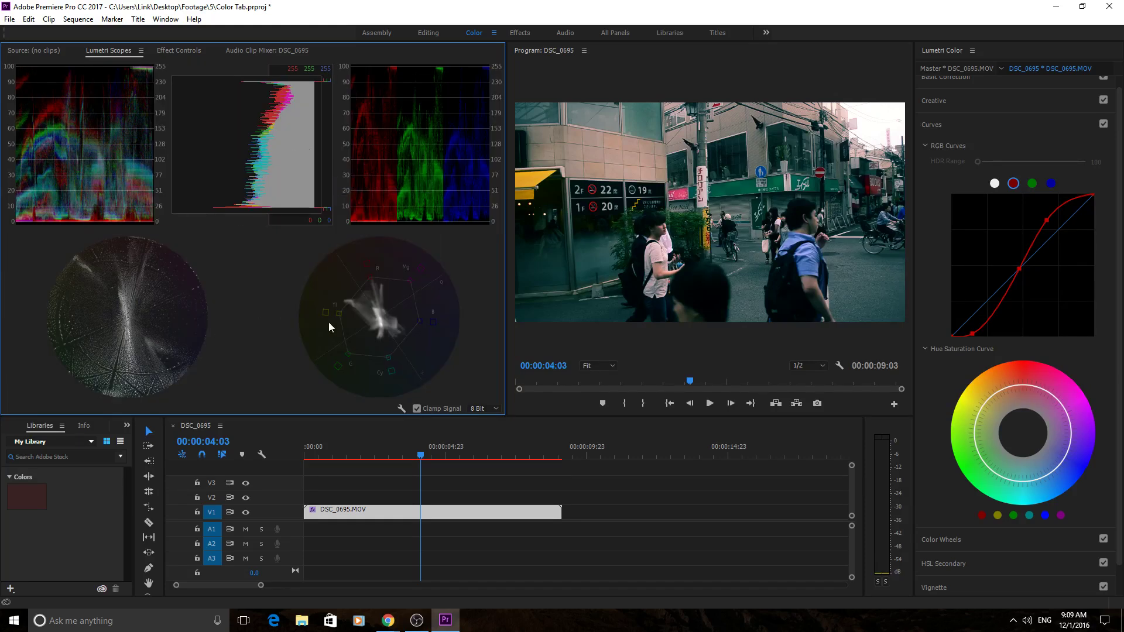
pyautogui.rightClick(384, 298)
pyautogui.click(339, 328)
# Reduce the yellow saturation with the Hue Saturation Curve at 00:00:05:20, checking the vectorscopes and ending with the playhead at 00:00:05:18
pyautogui.moveTo(419, 459); pyautogui.dragTo(362, 464)
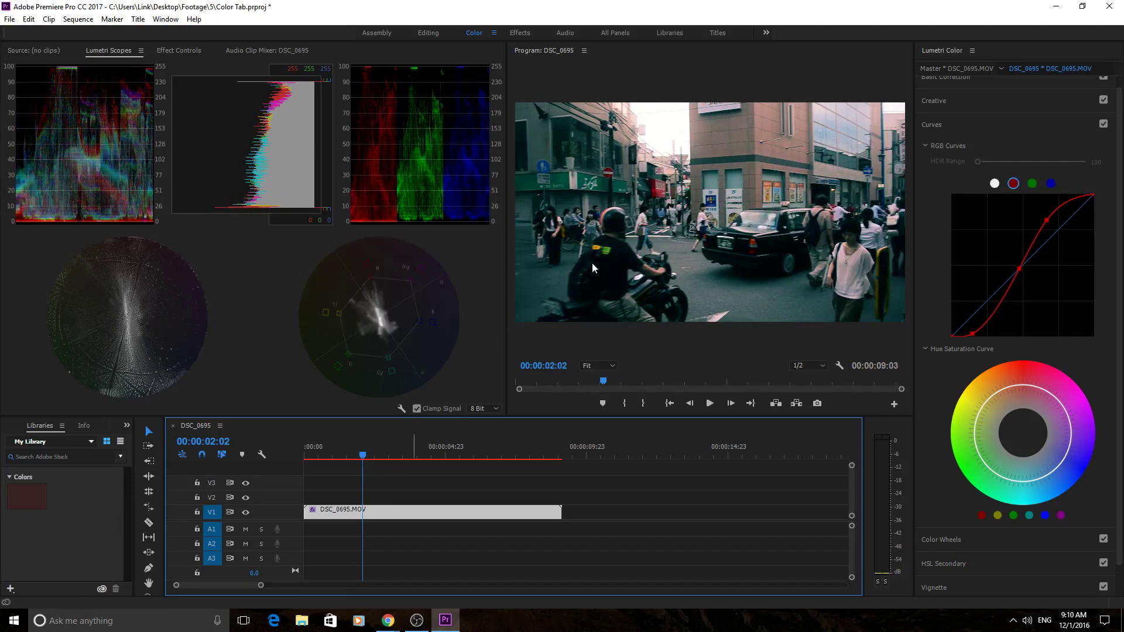
pyautogui.press('Right')
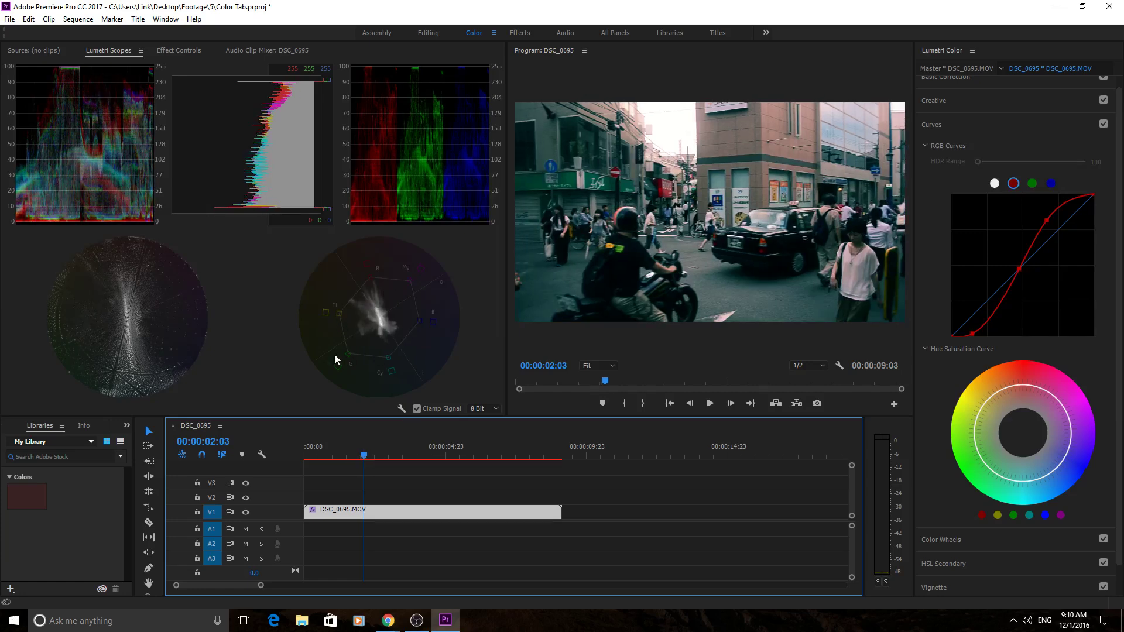
pyautogui.click(368, 455)
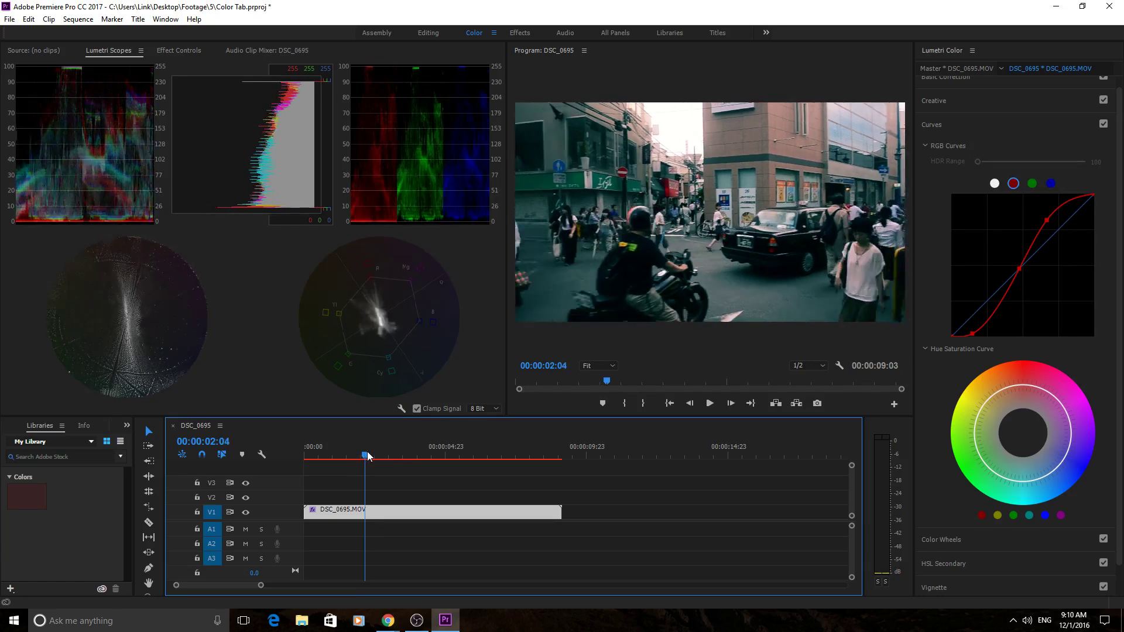
pyautogui.moveTo(368, 455); pyautogui.dragTo(469, 478)
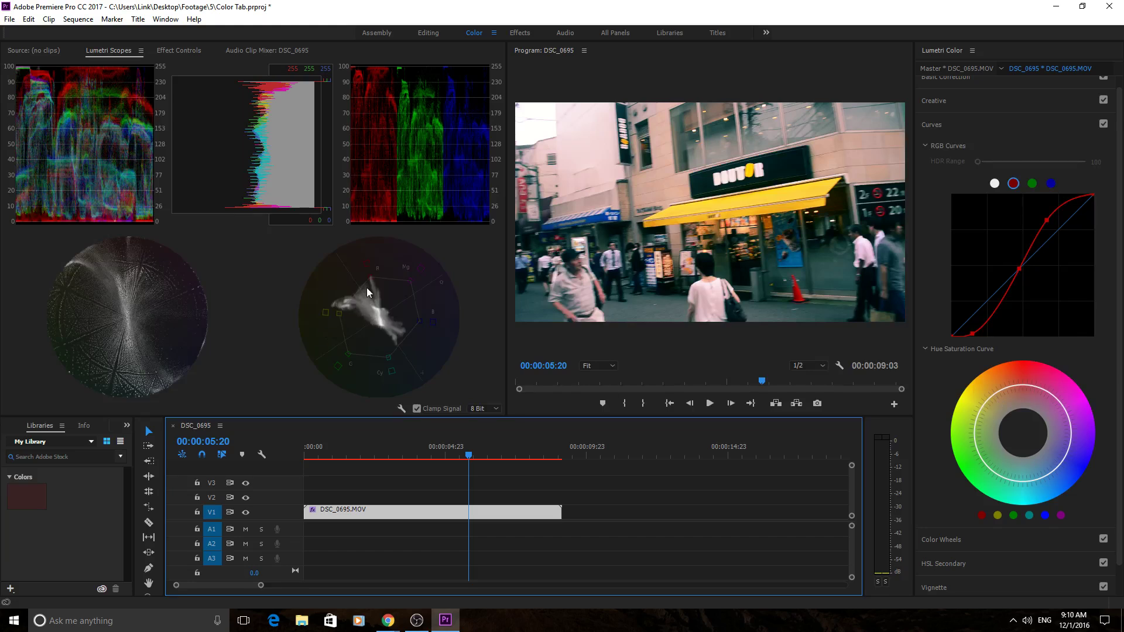
pyautogui.click(987, 408)
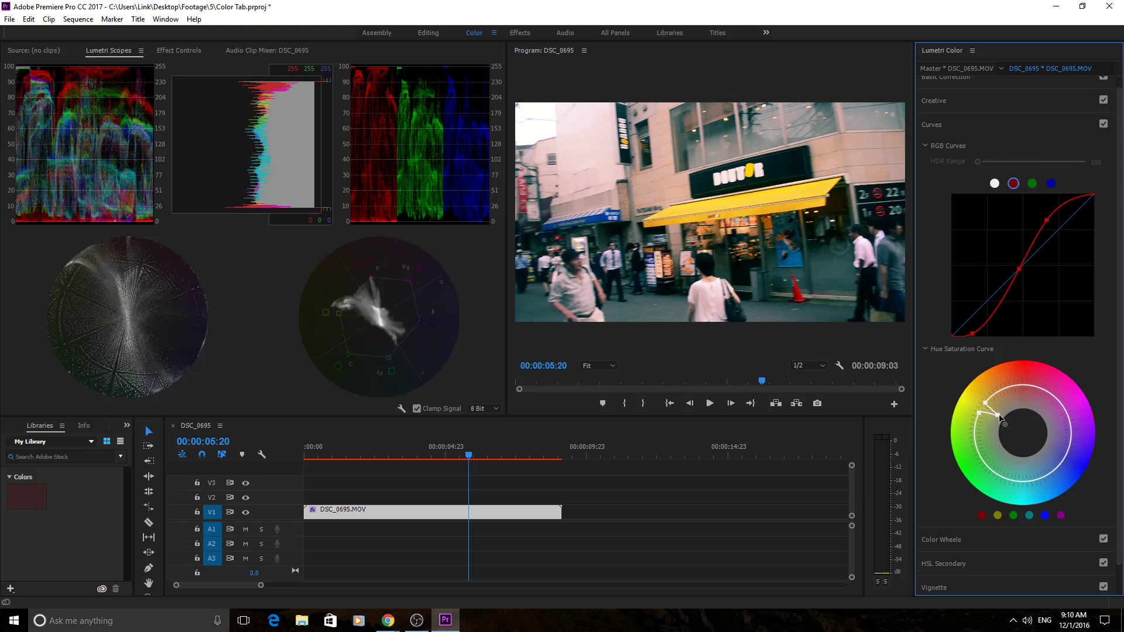
pyautogui.moveTo(982, 407)
pyautogui.mouseDown()
pyautogui.moveTo(995, 413)
pyautogui.moveTo(999, 394)
pyautogui.moveTo(972, 414)
pyautogui.moveTo(979, 420)
pyautogui.mouseUp()
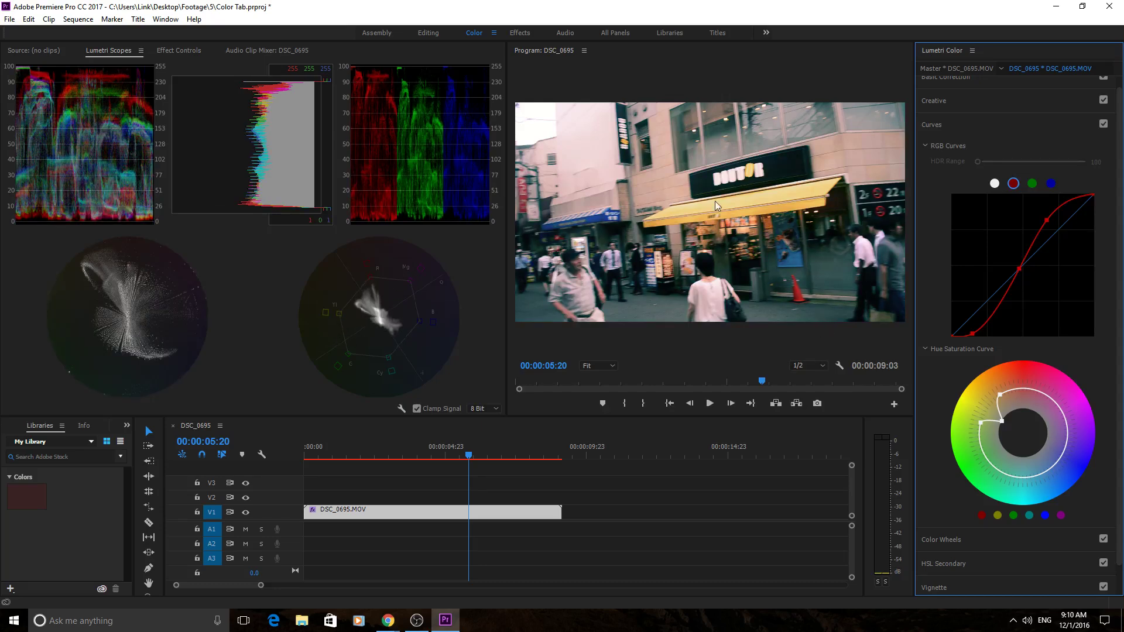
pyautogui.click(465, 455)
pyautogui.moveTo(466, 457)
pyautogui.mouseDown()
pyautogui.moveTo(406, 456)
pyautogui.moveTo(460, 462)
pyautogui.mouseUp()
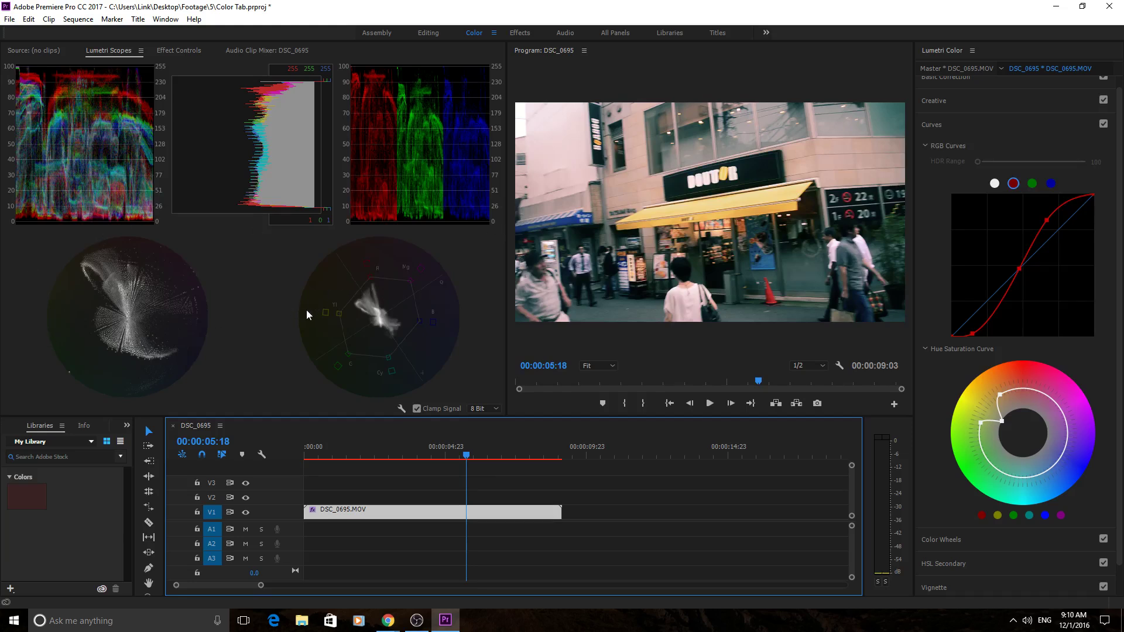
# Hide the Parade (RGB) and Histogram scopes, keeping the RGB waveform and both vectorscopes displayed
pyautogui.rightClick(197, 332)
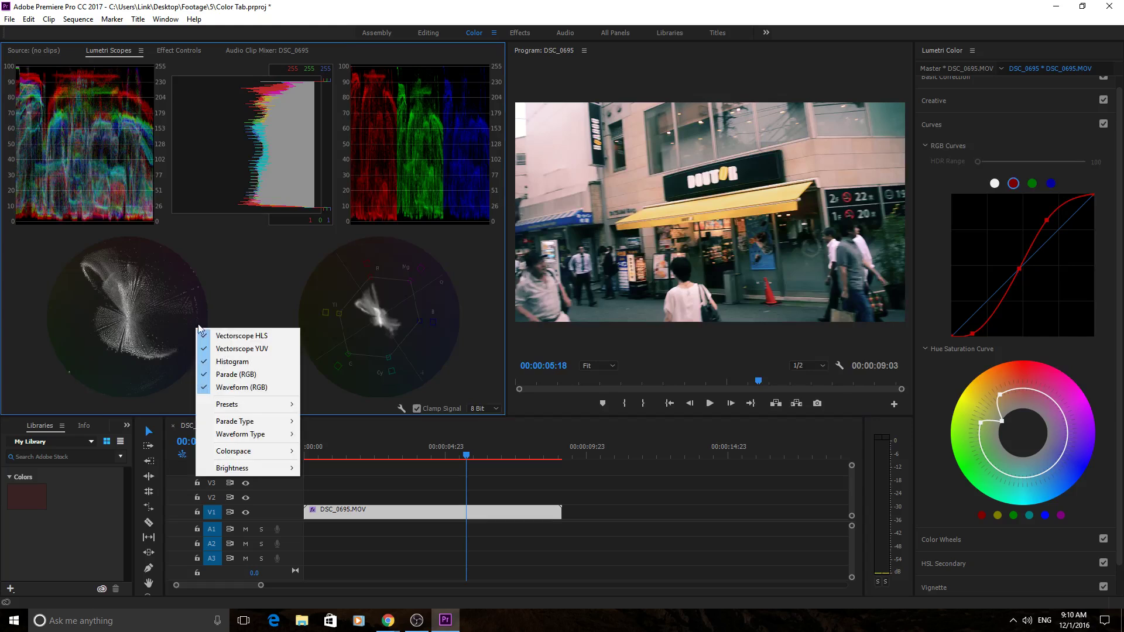
pyautogui.click(191, 309)
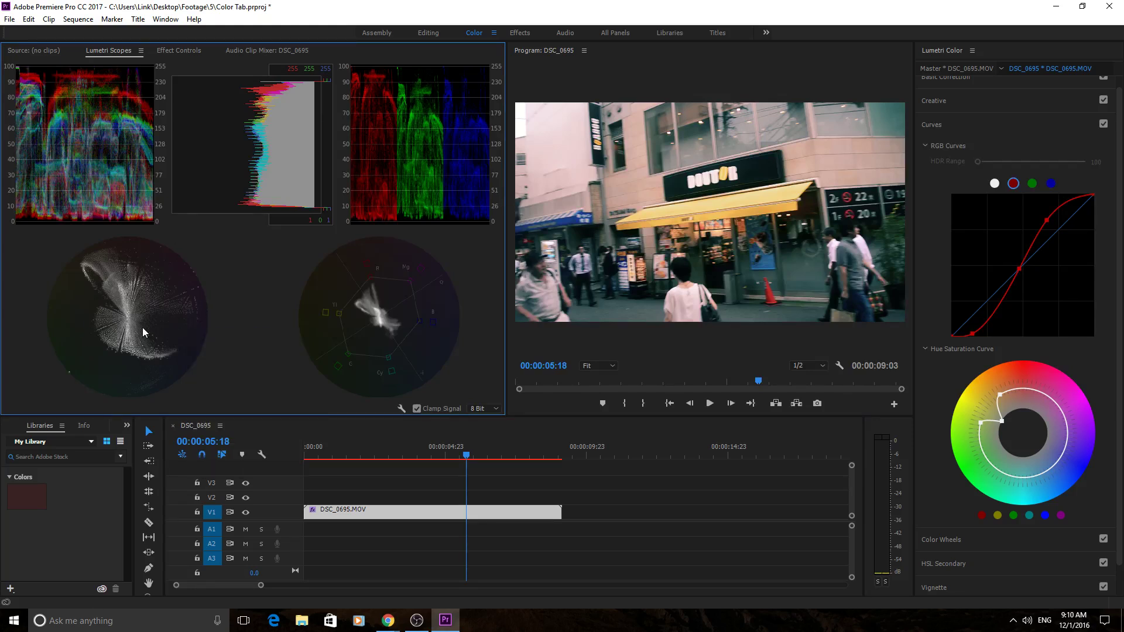
pyautogui.rightClick(265, 249)
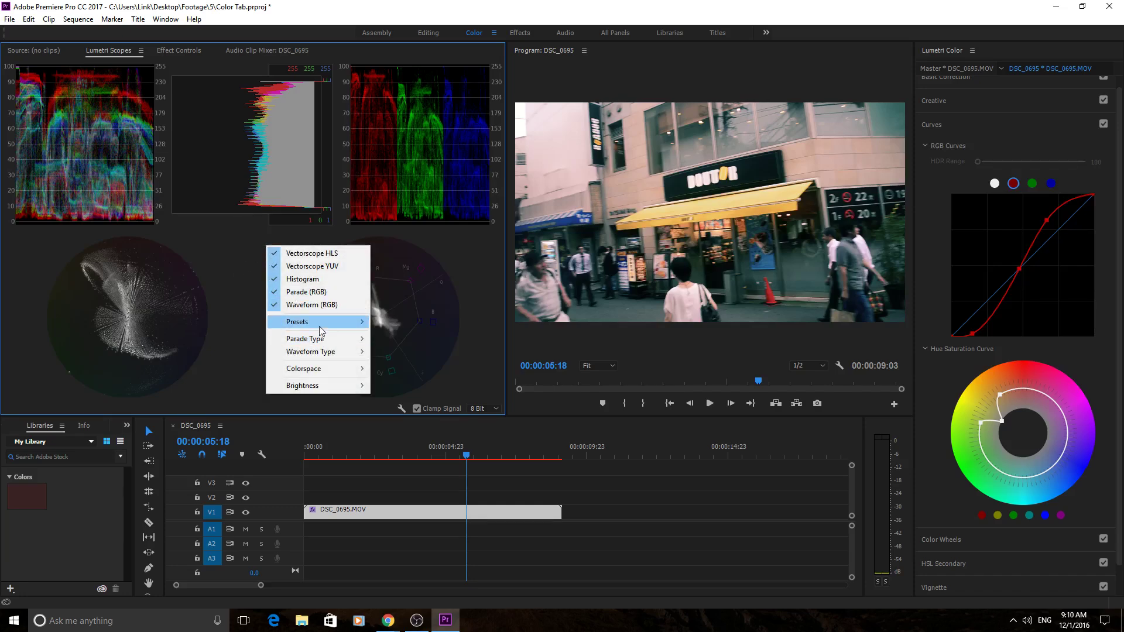
pyautogui.click(311, 291)
pyautogui.rightClick(312, 293)
pyautogui.click(326, 325)
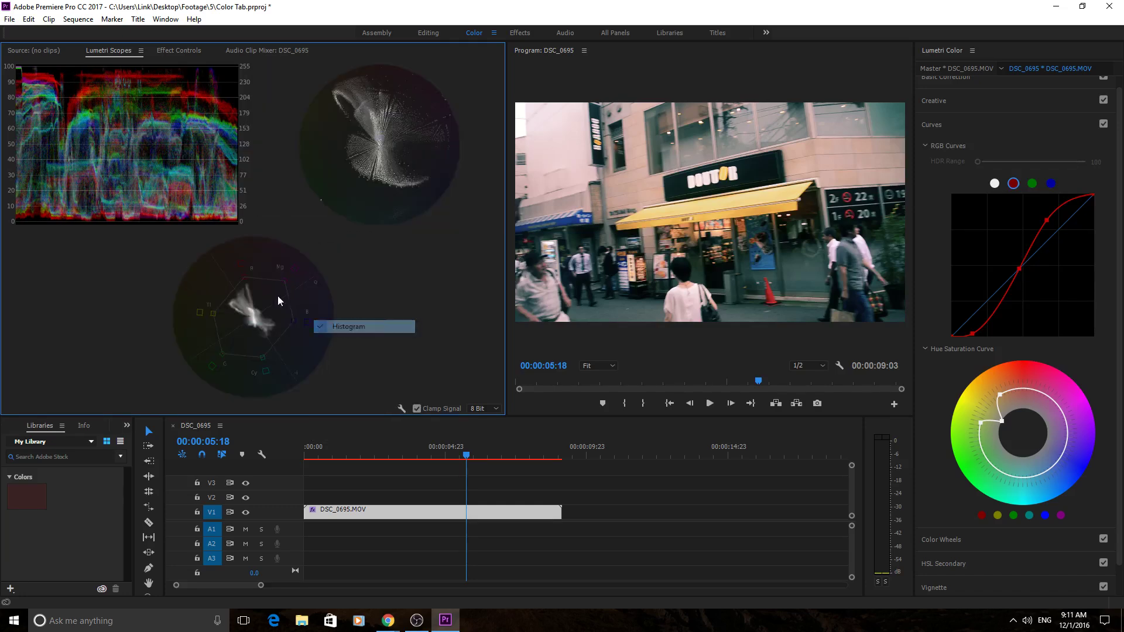
# Hide the Vectorscope YUV and Vectorscope HLS, leaving only the RGB waveform displayed
pyautogui.rightClick(277, 297)
pyautogui.click(344, 316)
pyautogui.rightClick(331, 303)
pyautogui.click(347, 309)
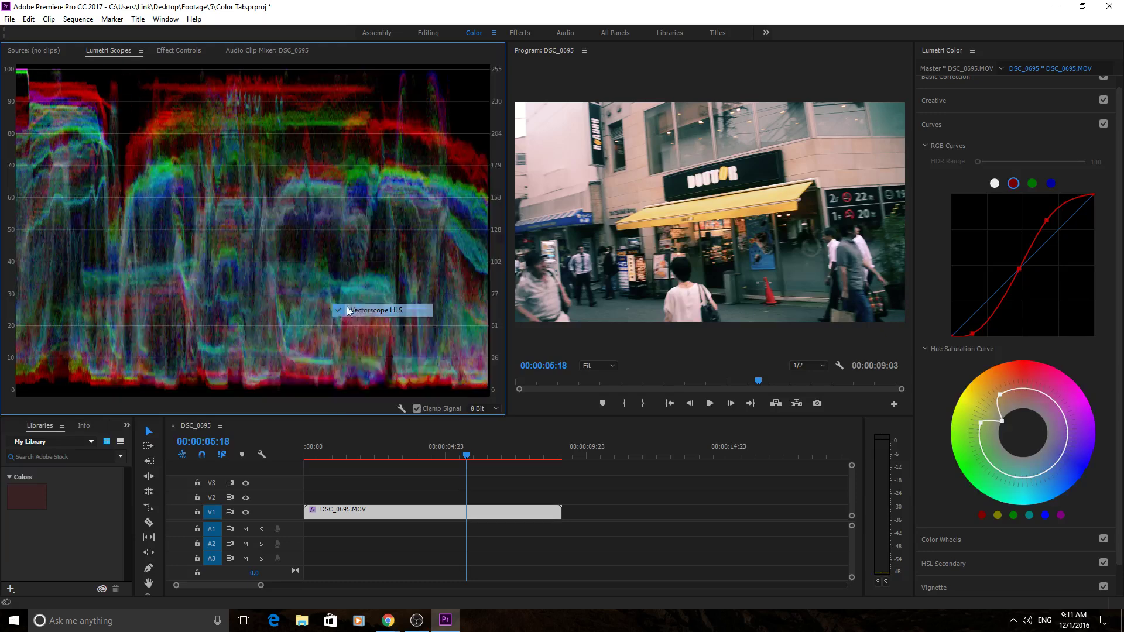
# Switch the waveform type to Luma for comparison and change it to YC
pyautogui.rightClick(329, 309)
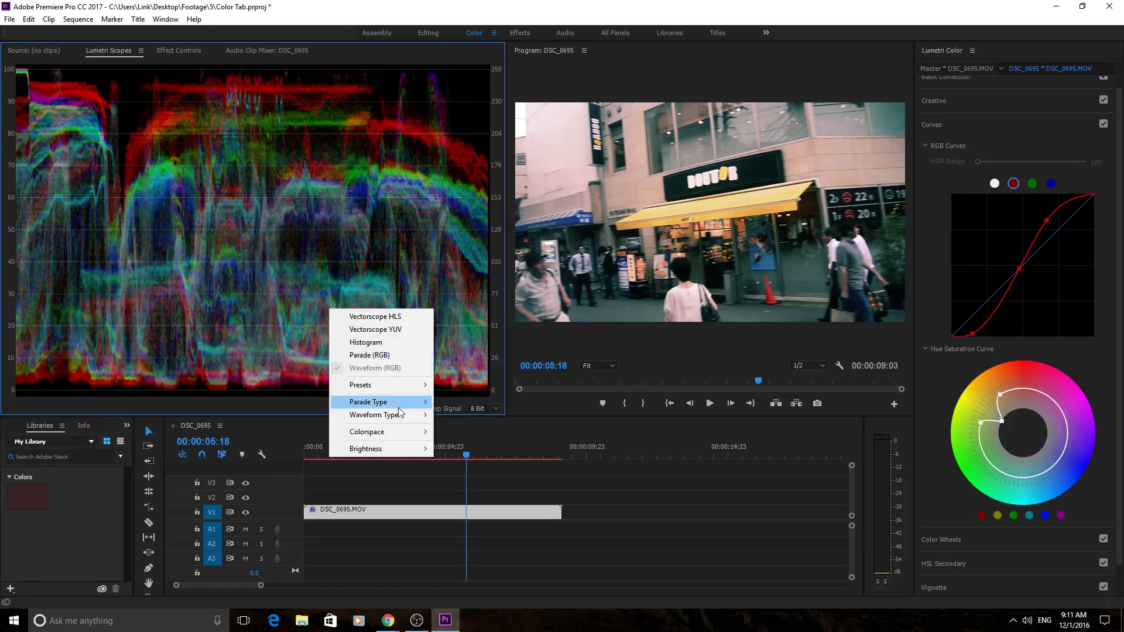
pyautogui.moveTo(398, 416)
pyautogui.click(474, 429)
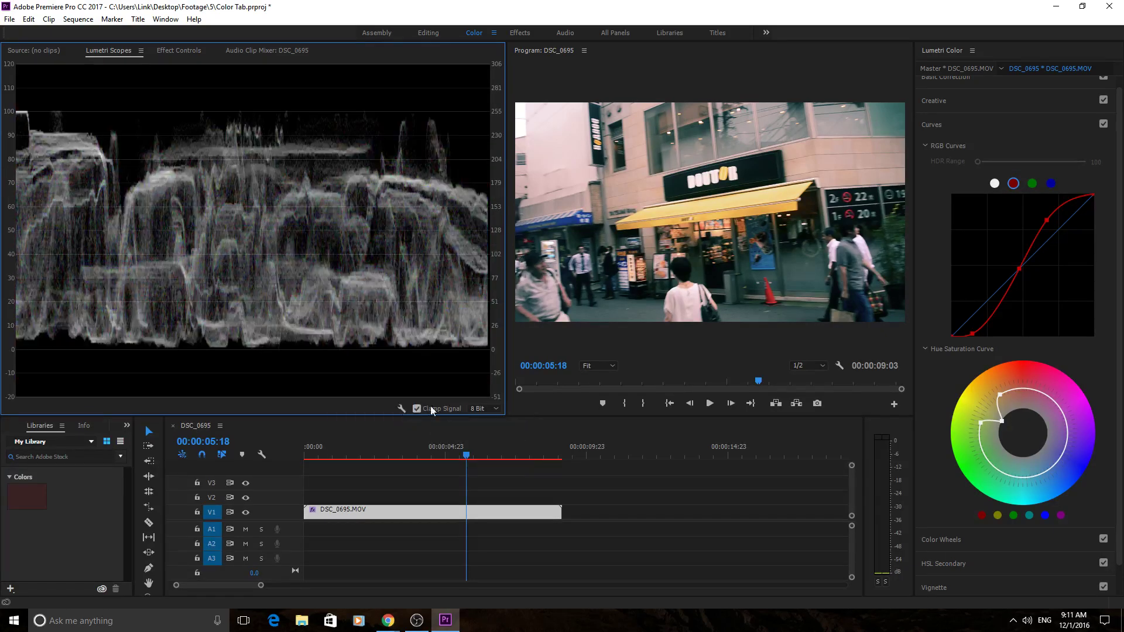
pyautogui.rightClick(324, 172)
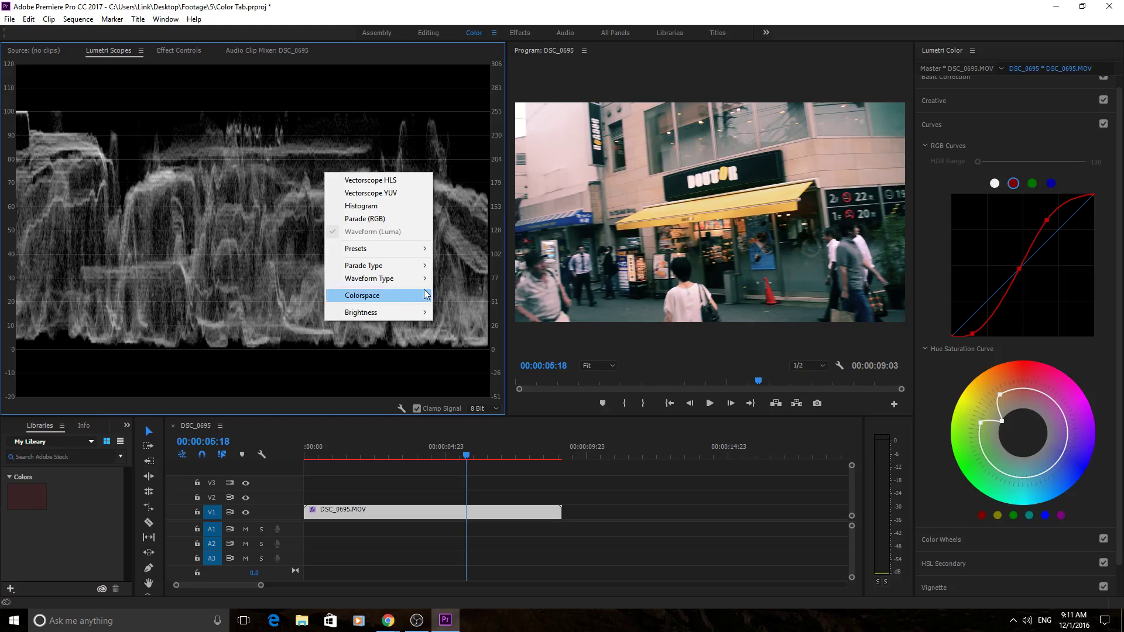
pyautogui.moveTo(395, 276)
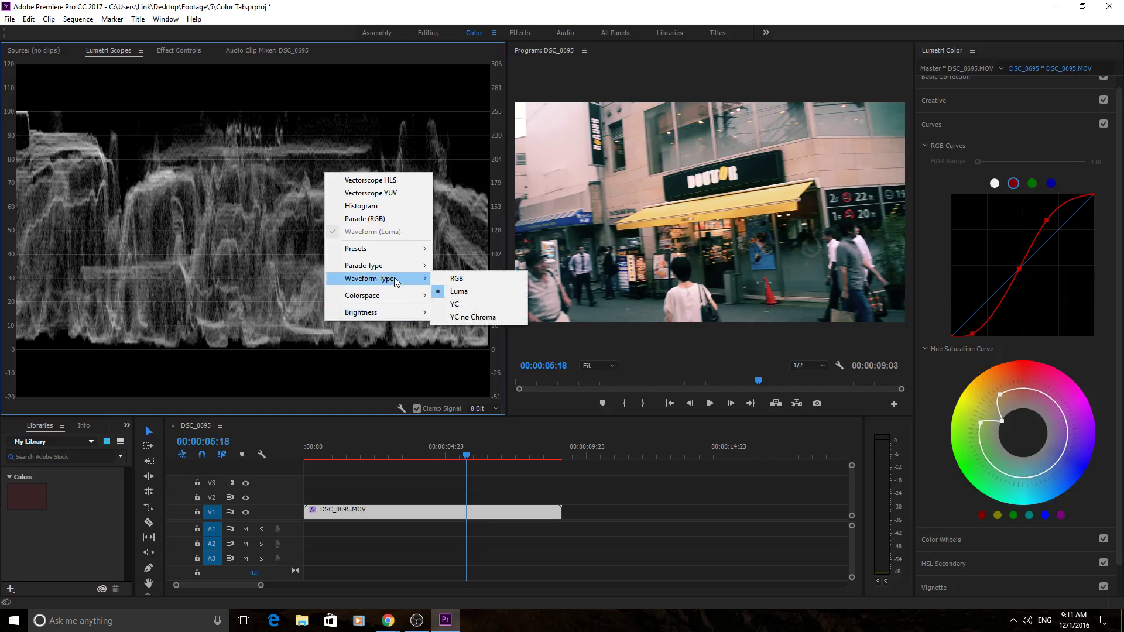
pyautogui.click(507, 309)
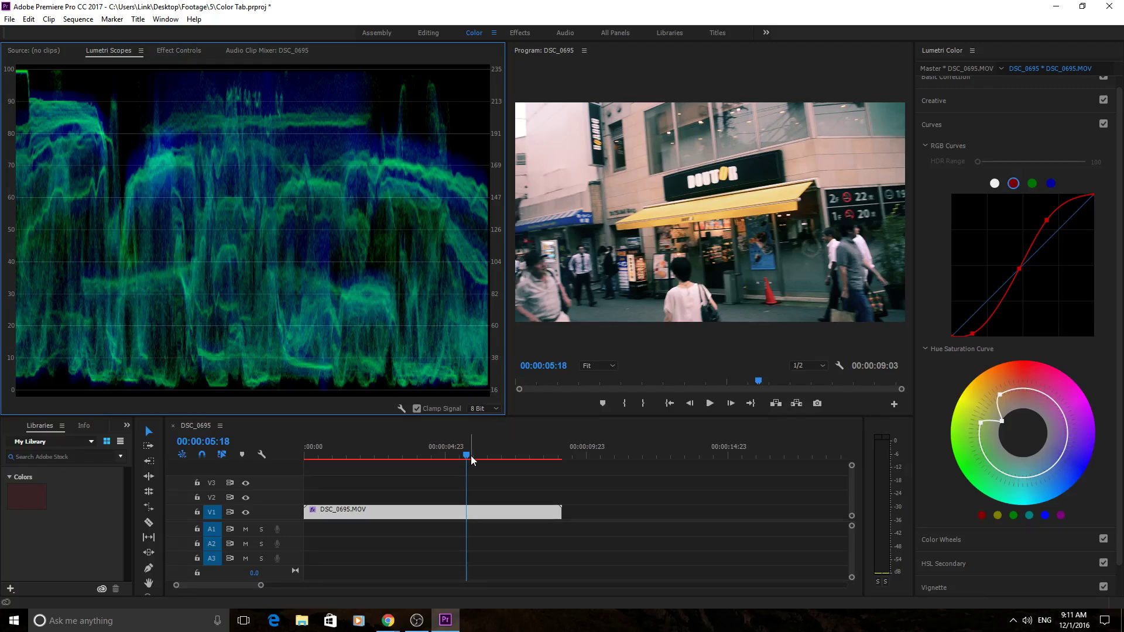
# Examine the YC waveform by scrubbing and playing through different frames of the clip, ending at 00:00:07:18
pyautogui.moveTo(471, 455)
pyautogui.mouseDown()
pyautogui.moveTo(432, 456)
pyautogui.moveTo(474, 468)
pyautogui.mouseUp()
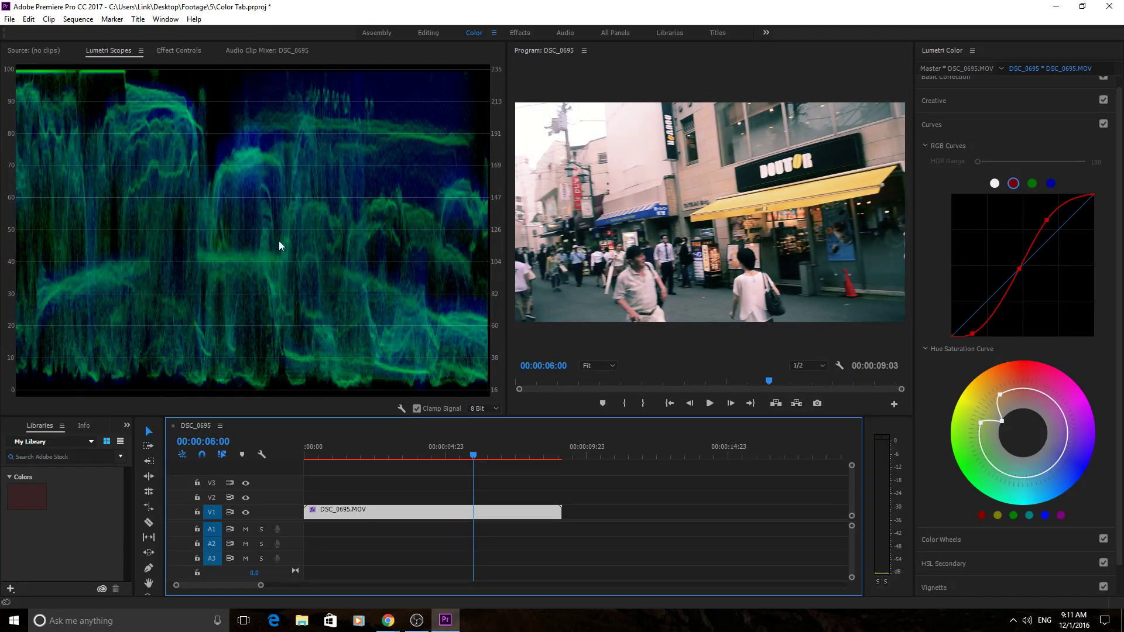
pyautogui.moveTo(481, 456); pyautogui.dragTo(431, 457)
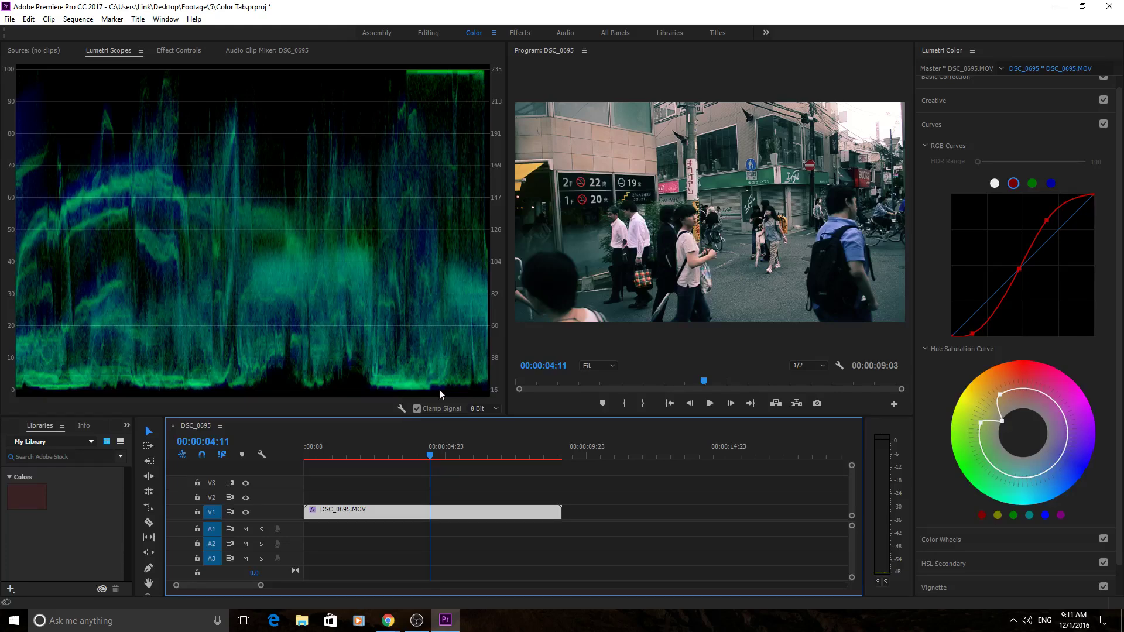
pyautogui.moveTo(437, 458); pyautogui.dragTo(424, 458)
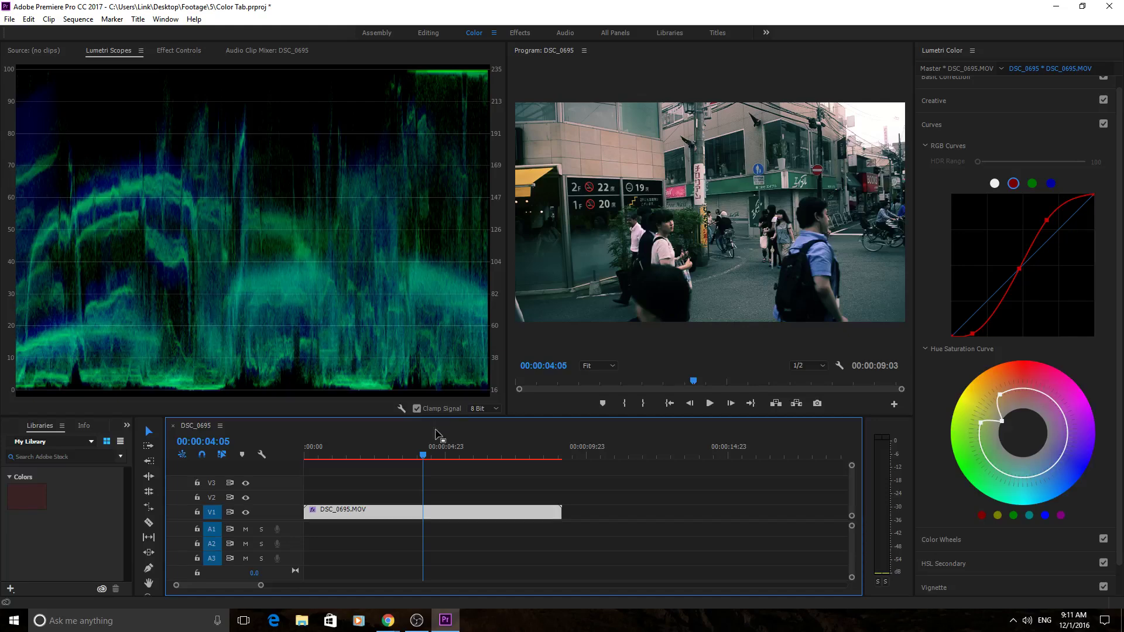
pyautogui.moveTo(426, 455); pyautogui.dragTo(469, 458)
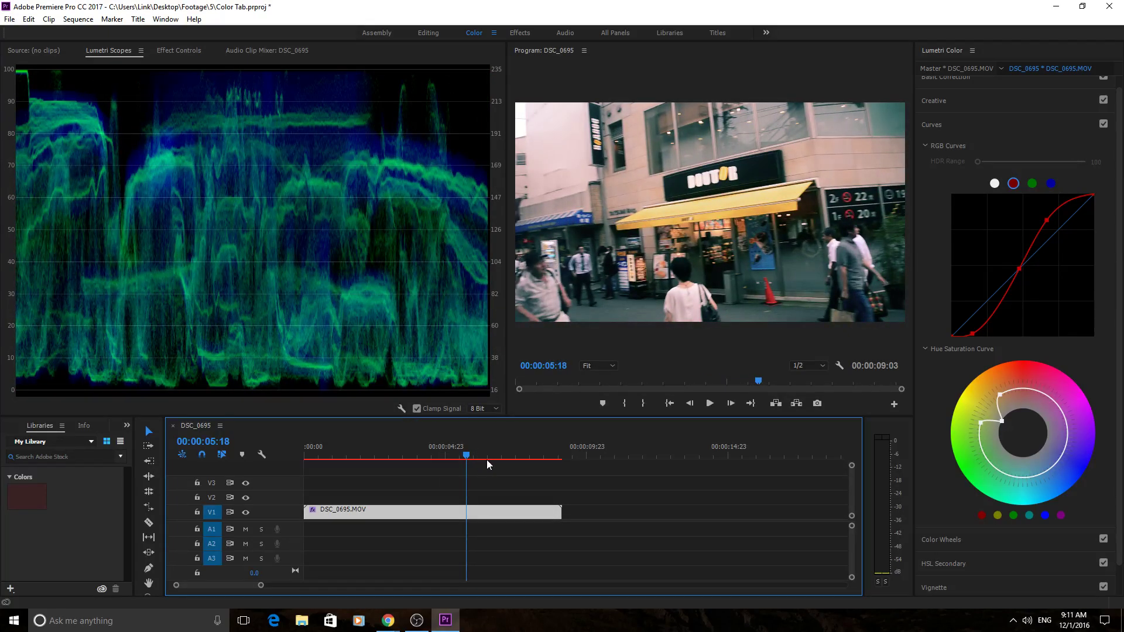
pyautogui.press('space')
pyautogui.press('space')
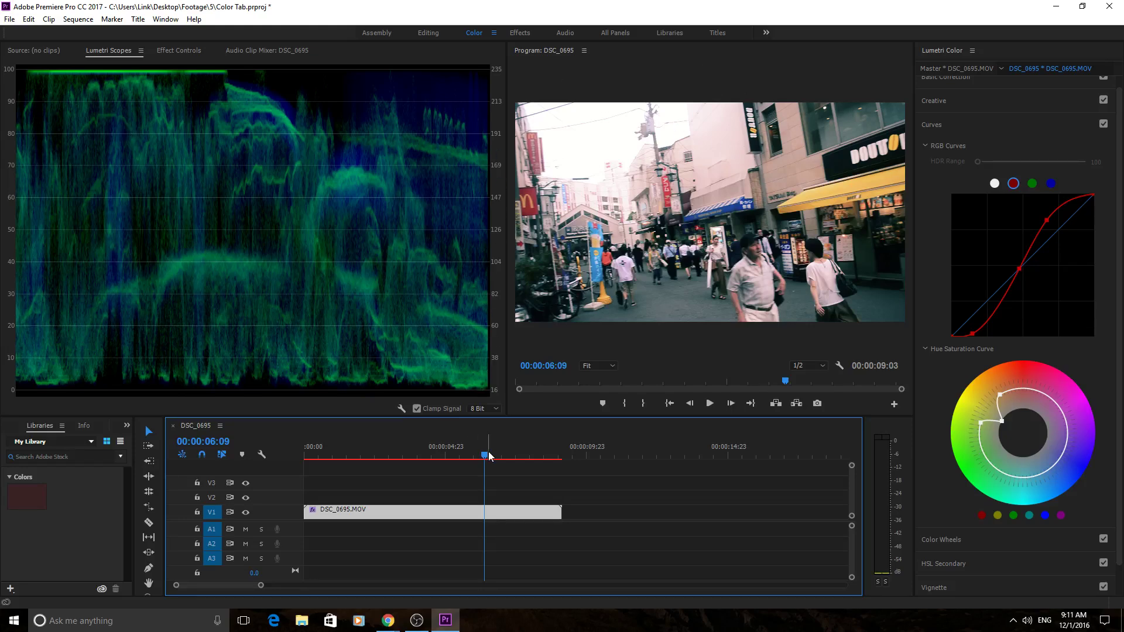
pyautogui.press('space')
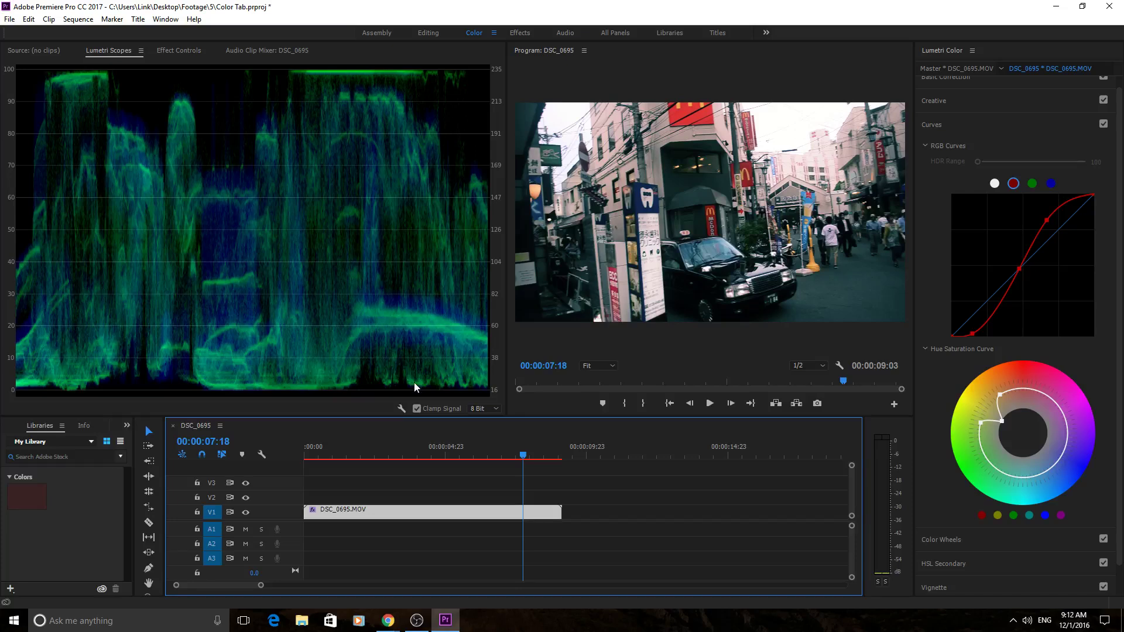
# Set the waveform type to YC no Chroma
pyautogui.rightClick(367, 215)
pyautogui.moveTo(435, 323)
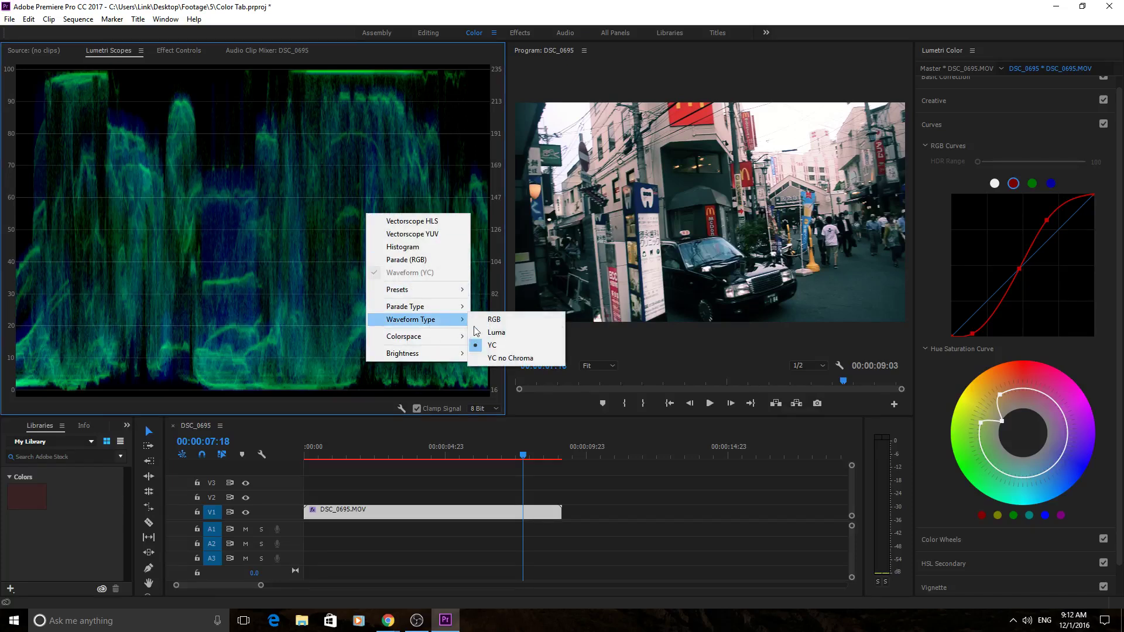
pyautogui.click(508, 357)
# Replace the waveform with the Parade scope and set the parade type to RGB-White
pyautogui.rightClick(417, 254)
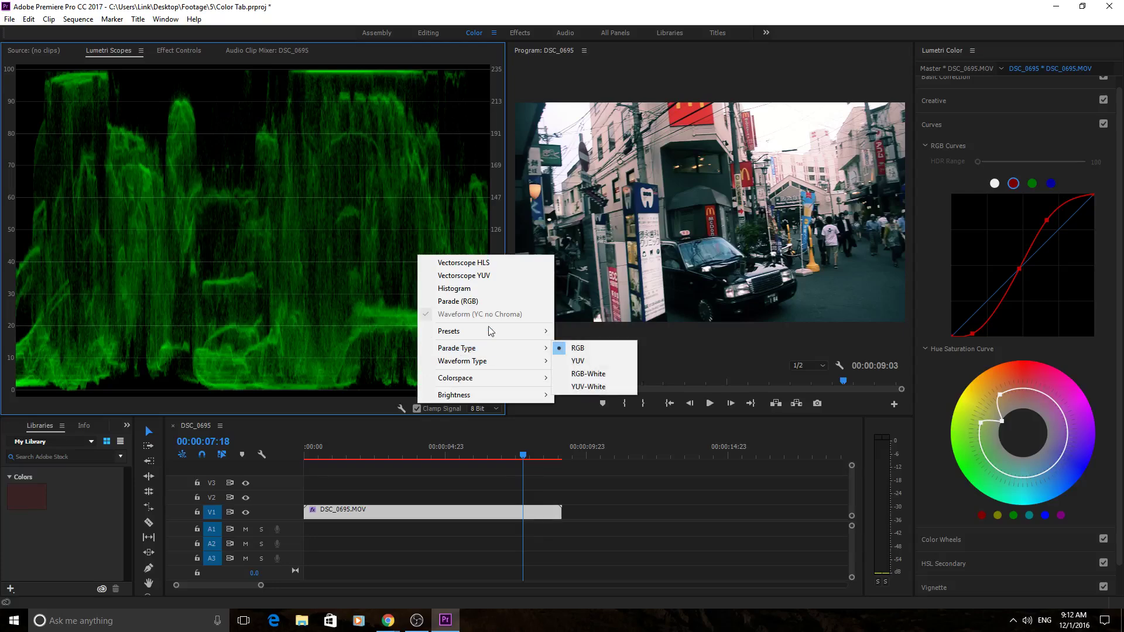
pyautogui.click(488, 301)
pyautogui.rightClick(437, 309)
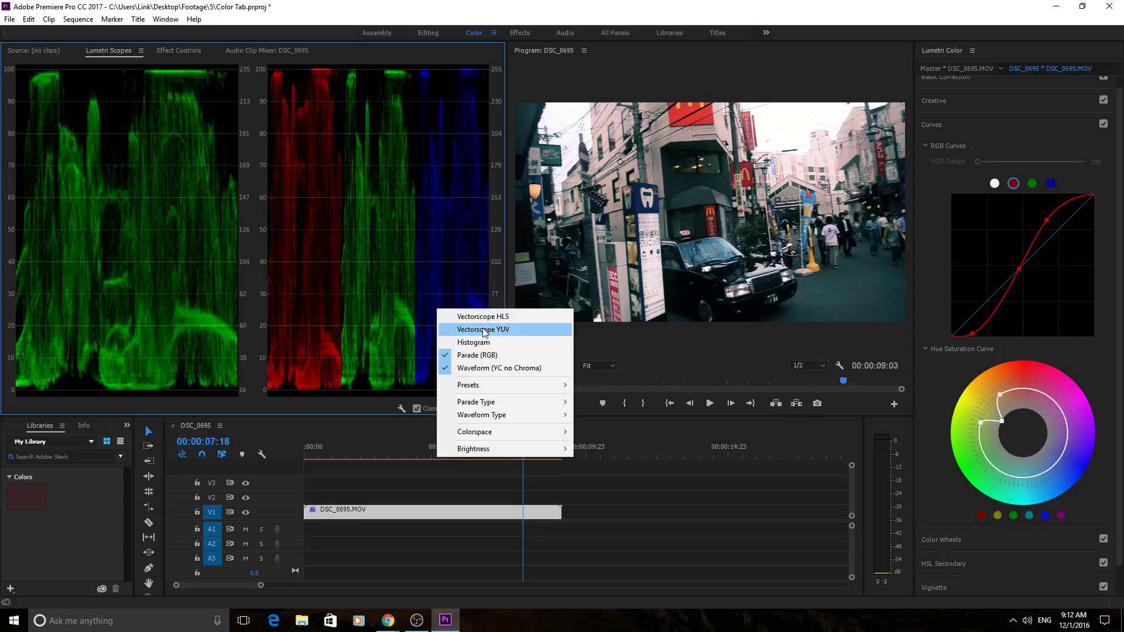
pyautogui.click(486, 368)
pyautogui.rightClick(377, 306)
pyautogui.moveTo(462, 399)
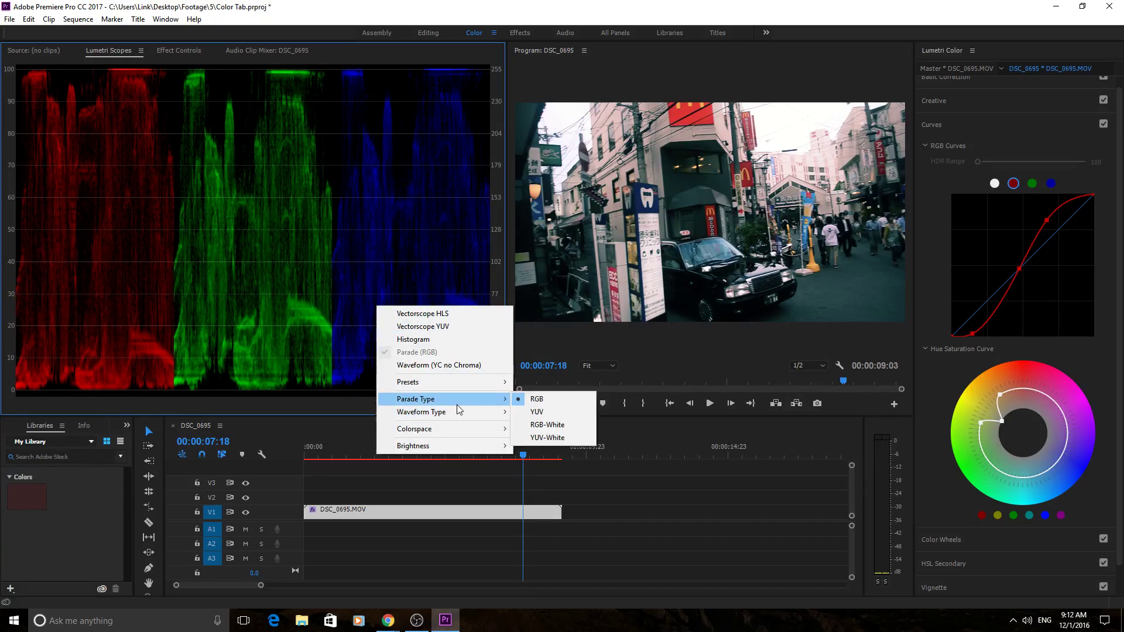
pyautogui.click(550, 425)
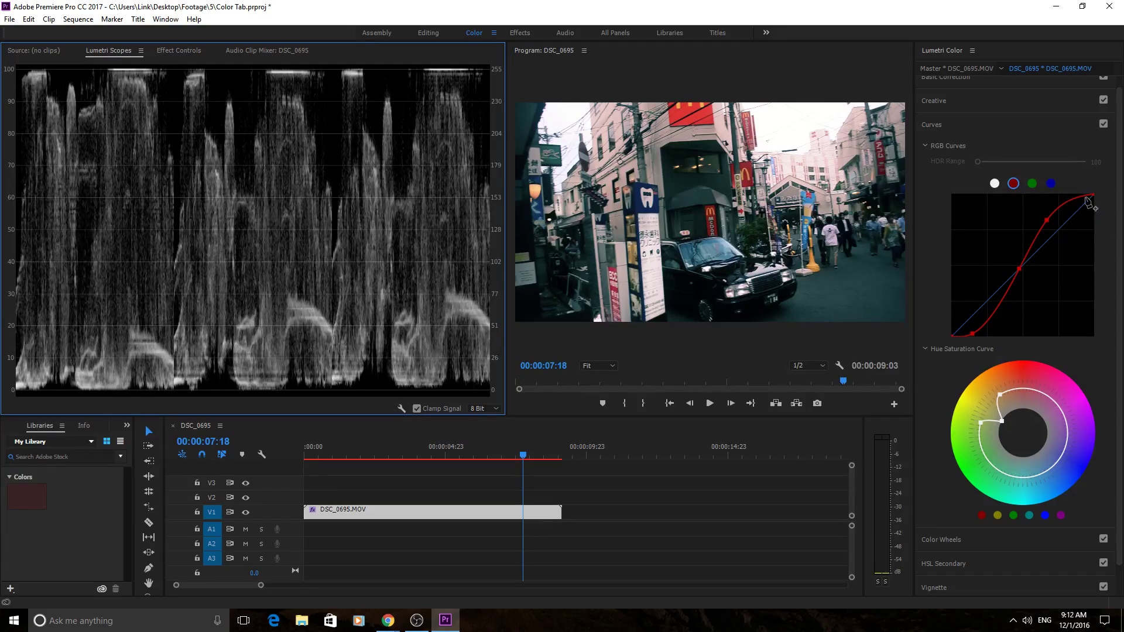
# Add a highlight point to the red RGB curve, test it at low positions and settle it just below the curve's upper end
pyautogui.moveTo(1088, 201); pyautogui.dragTo(1093, 227)
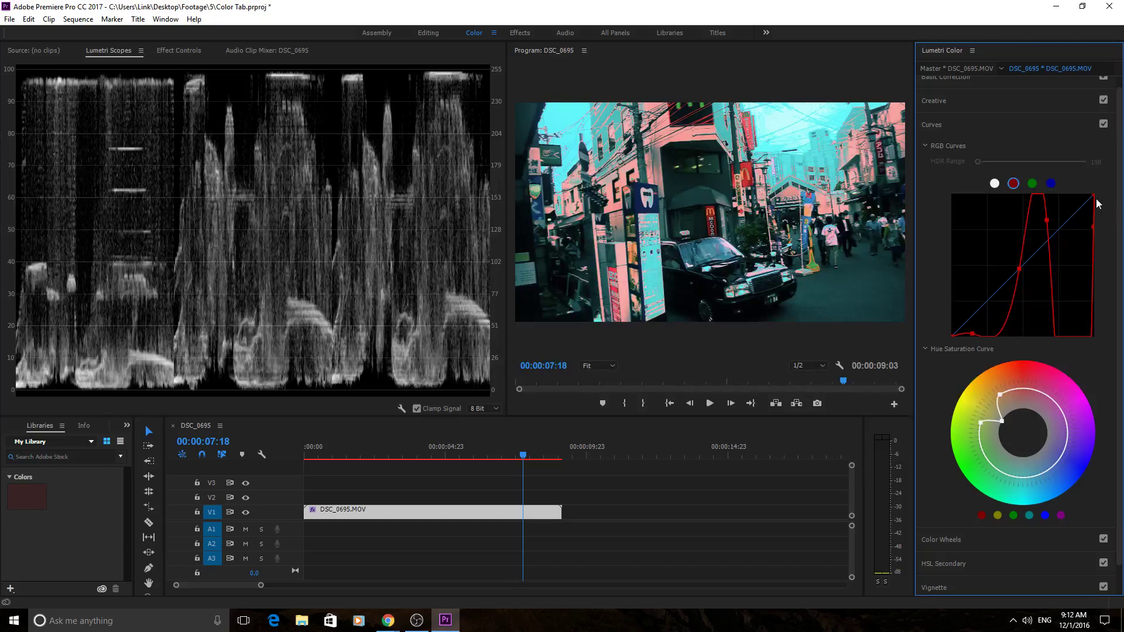
pyautogui.moveTo(1092, 198); pyautogui.dragTo(1097, 228)
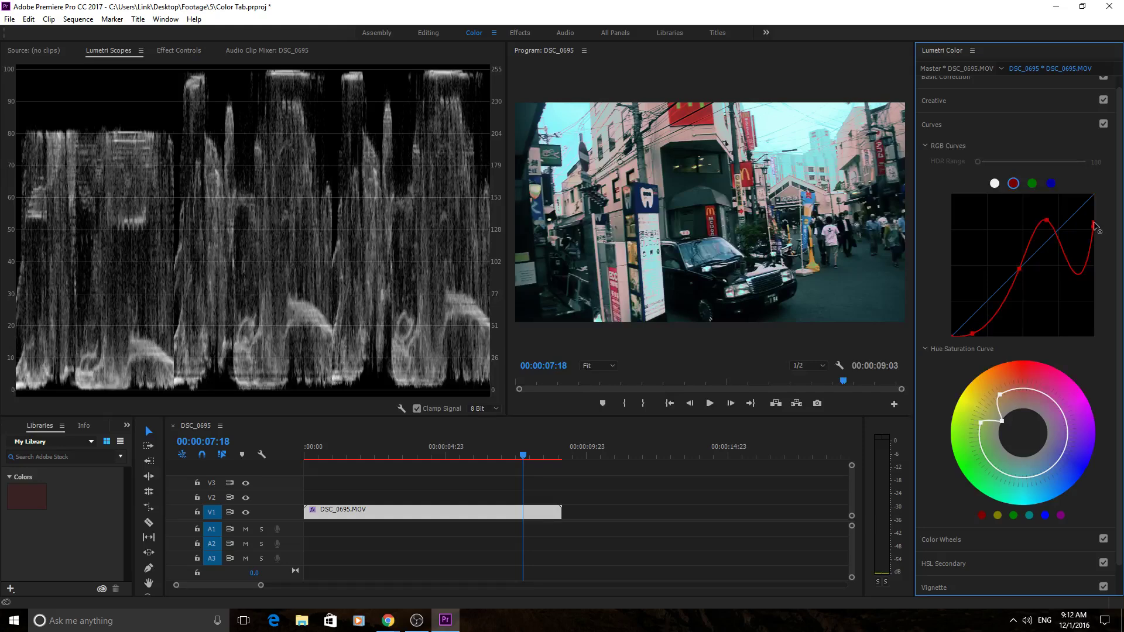
pyautogui.moveTo(1077, 273); pyautogui.dragTo(1083, 320)
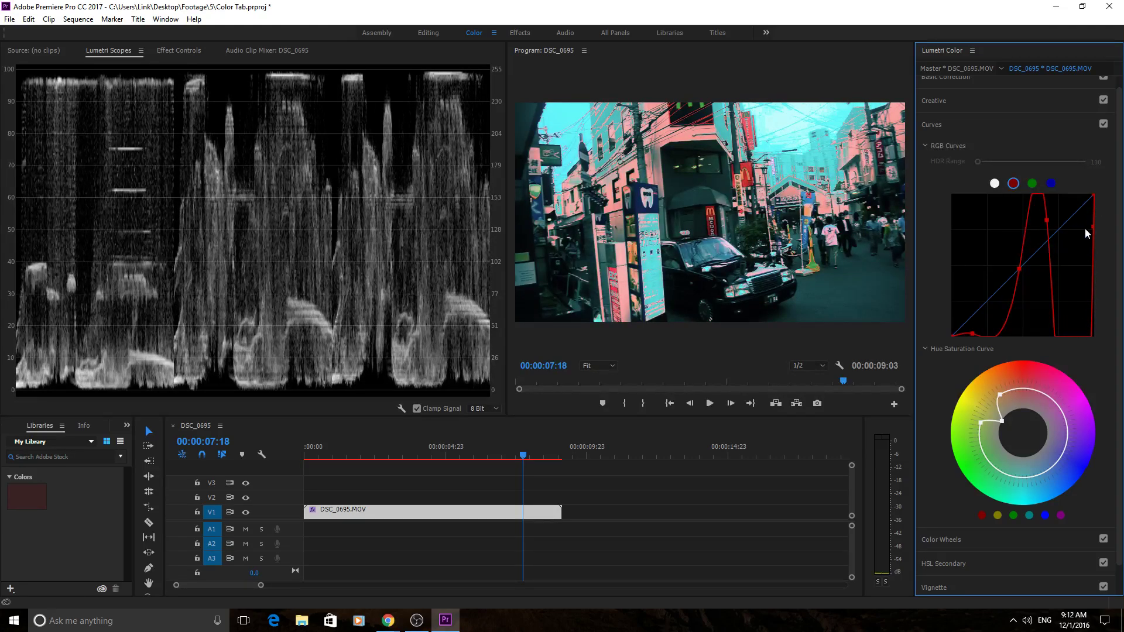
pyautogui.moveTo(1091, 229); pyautogui.dragTo(1071, 208)
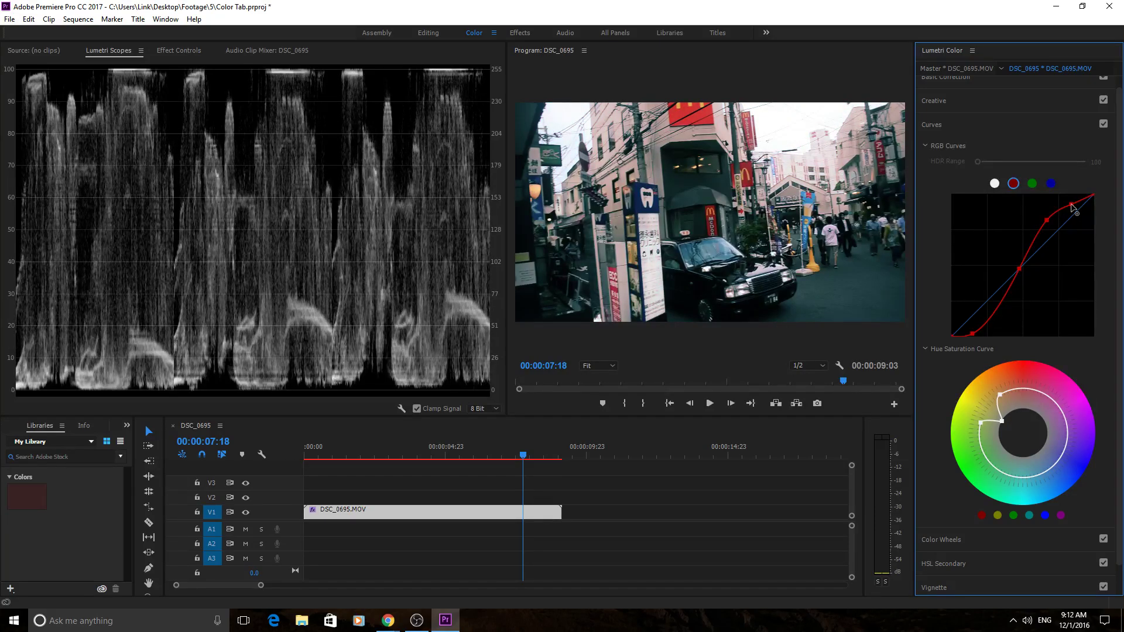
# Set the hidden waveform's type to Luma and back to YC, keeping only the parade displayed
pyautogui.rightClick(287, 289)
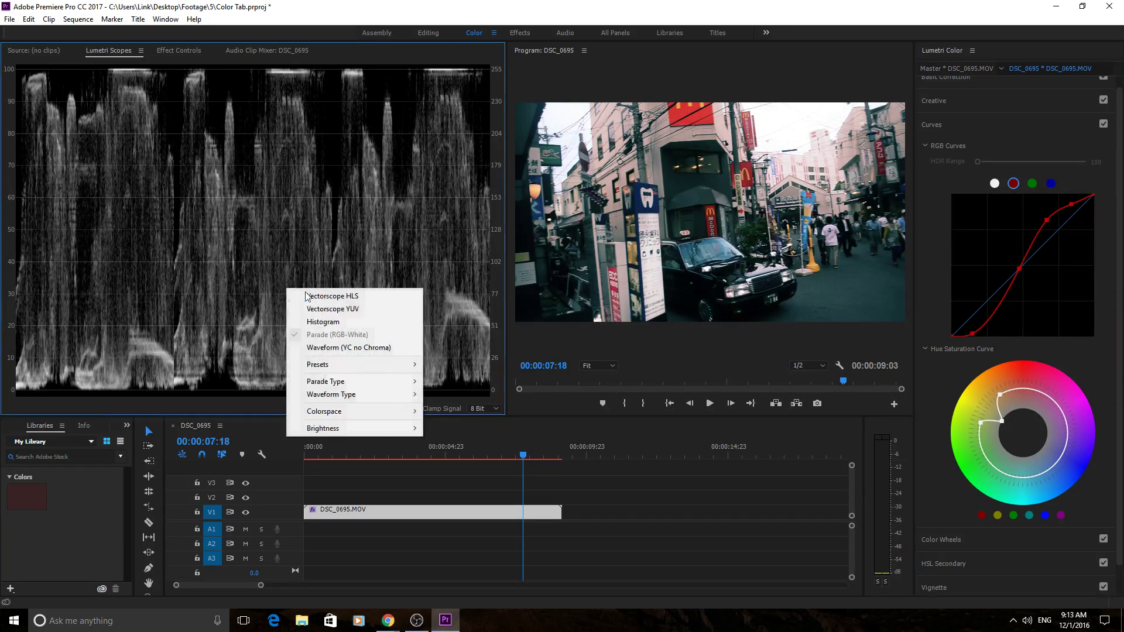
pyautogui.moveTo(404, 395)
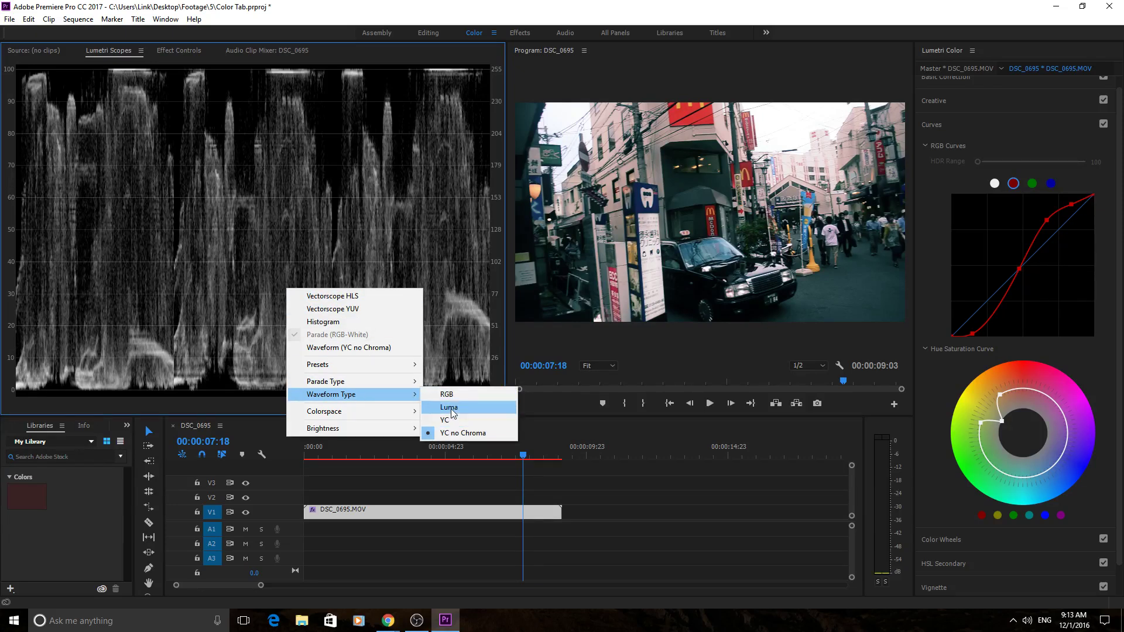
pyautogui.click(449, 407)
pyautogui.rightClick(395, 289)
pyautogui.rightClick(348, 298)
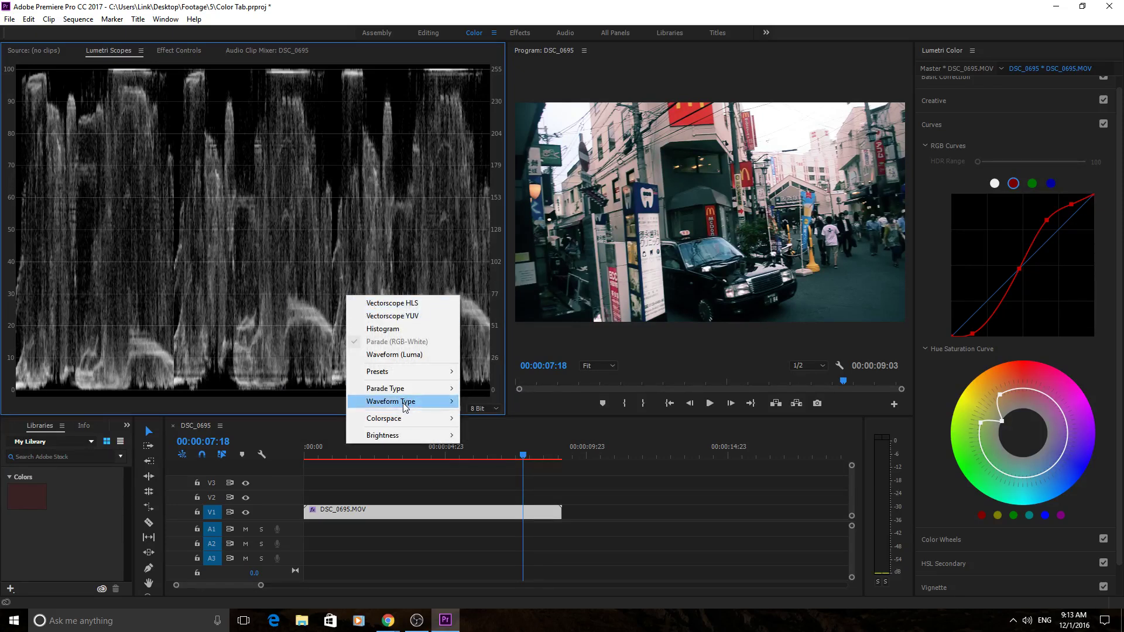
pyautogui.moveTo(410, 401)
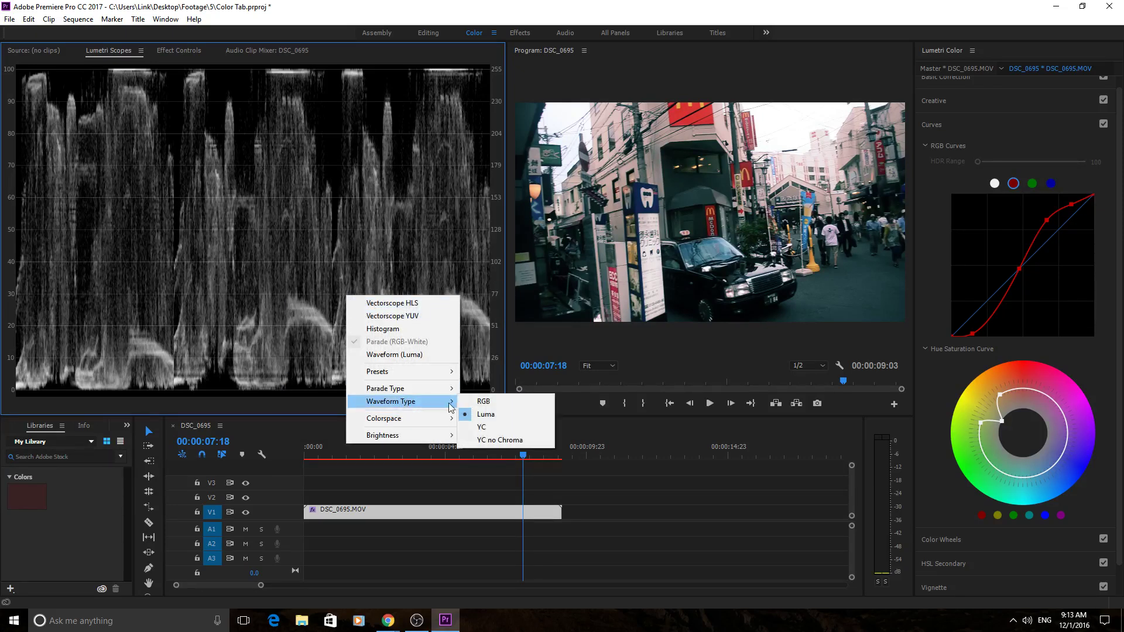
pyautogui.click(481, 427)
# Set the parade type to YUV and check the parade at other frames, ending at 00:00:05:09
pyautogui.rightClick(392, 273)
pyautogui.moveTo(467, 366)
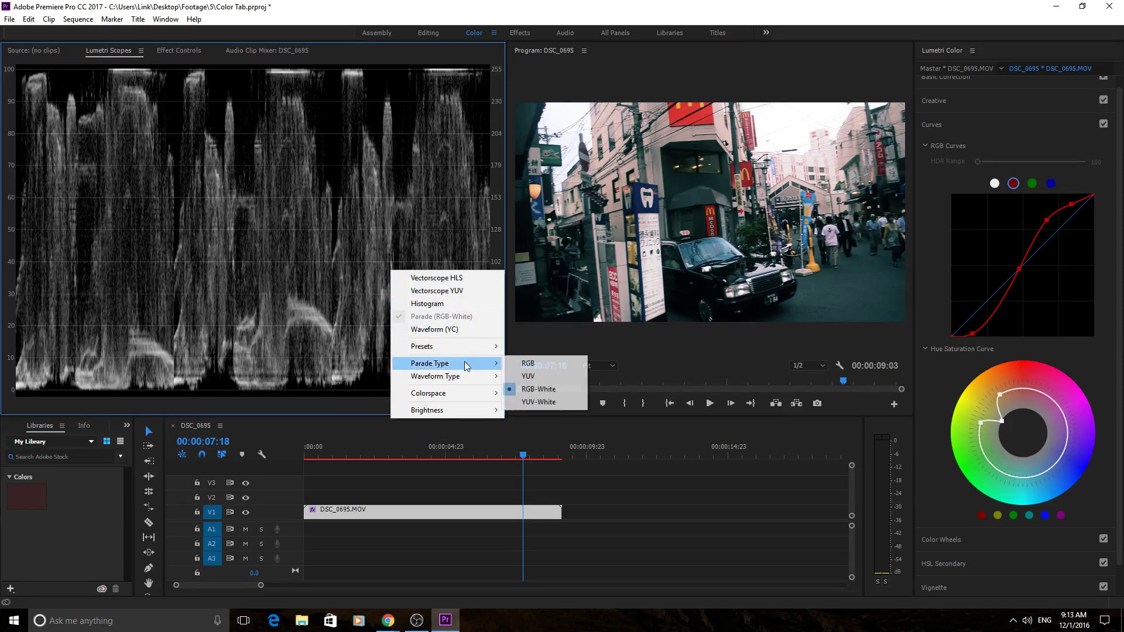
pyautogui.click(534, 376)
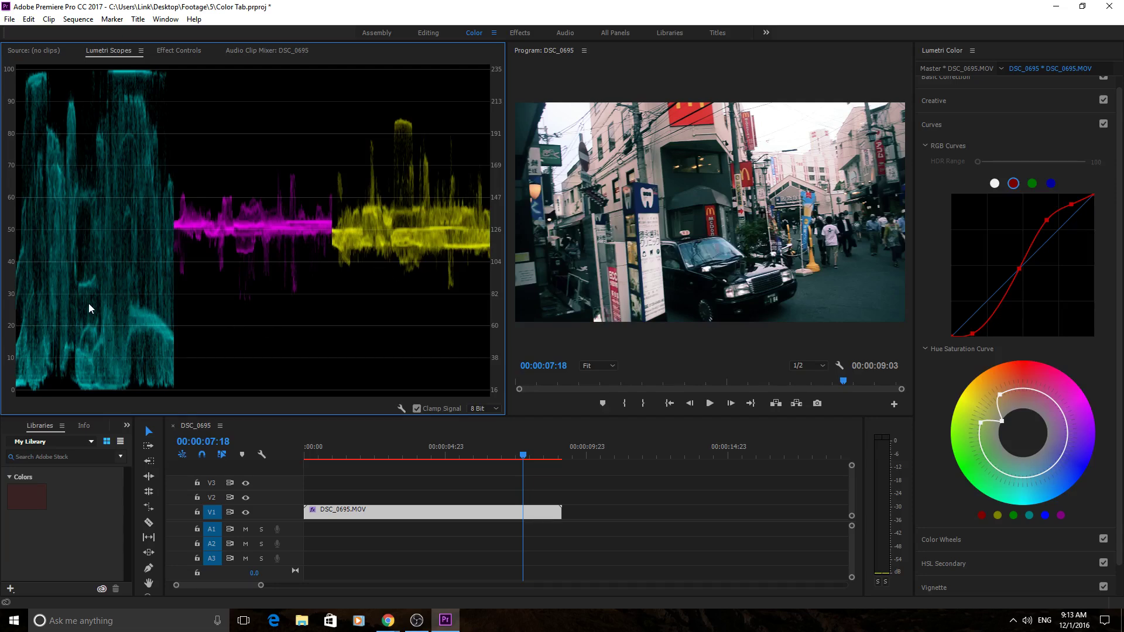
pyautogui.moveTo(529, 458); pyautogui.dragTo(451, 446)
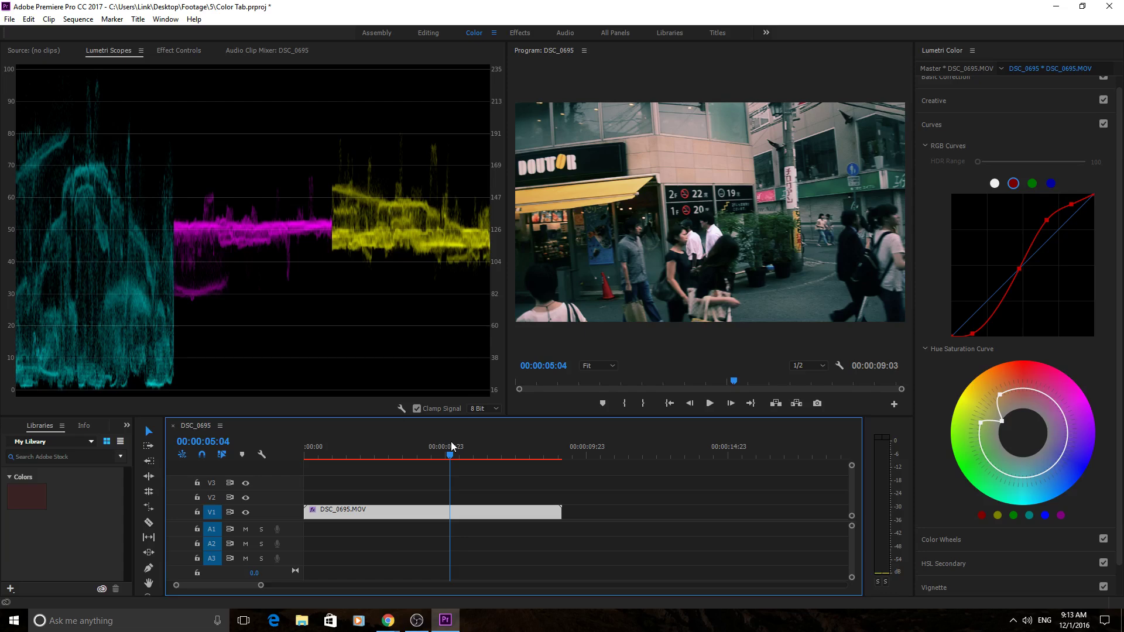
pyautogui.moveTo(452, 446); pyautogui.dragTo(455, 446)
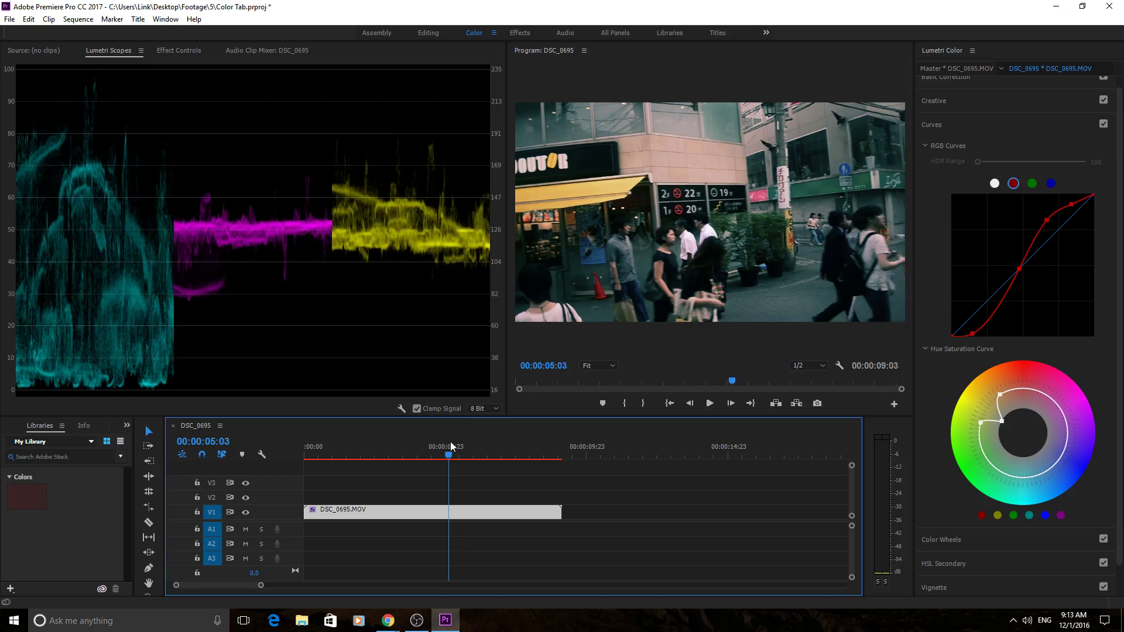
# Change the parade type to YUV-White
pyautogui.rightClick(330, 235)
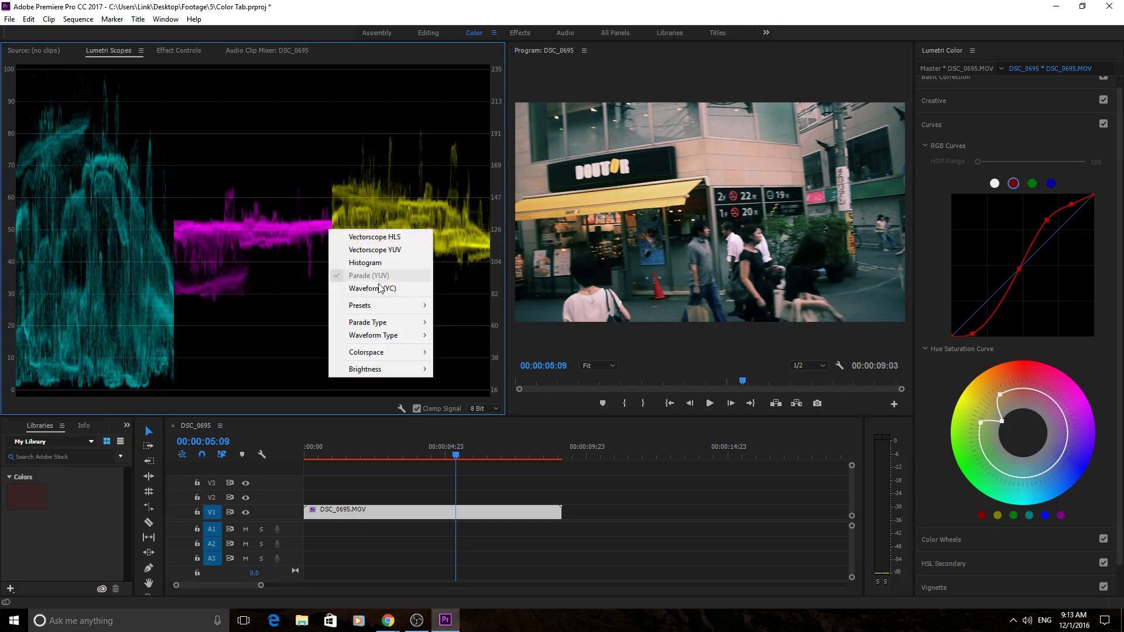
pyautogui.moveTo(388, 325)
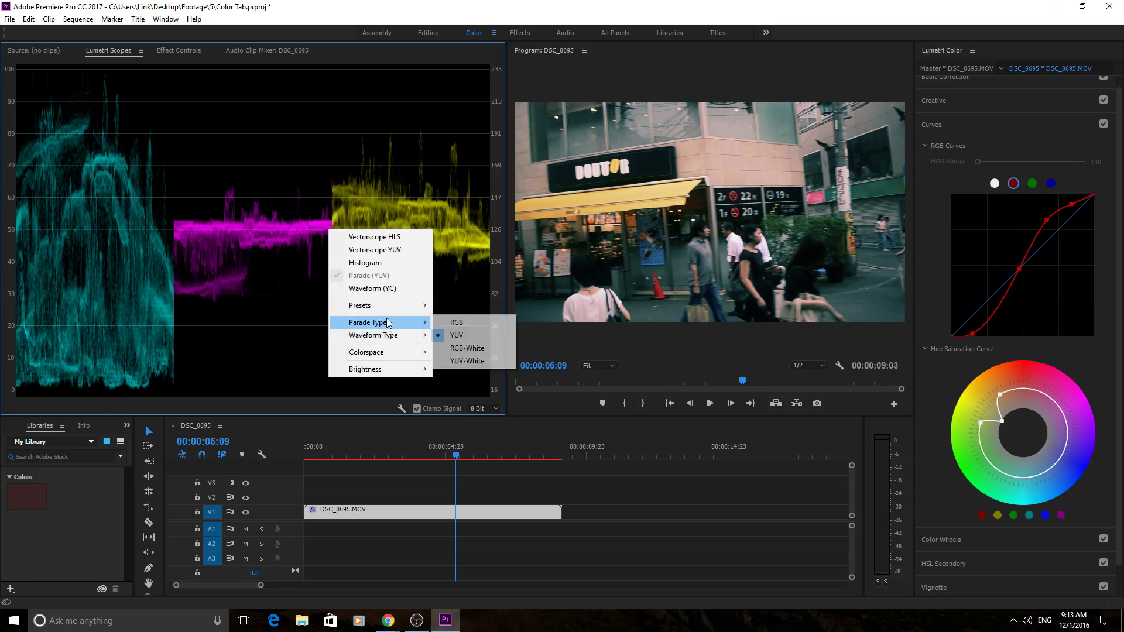
pyautogui.click(475, 361)
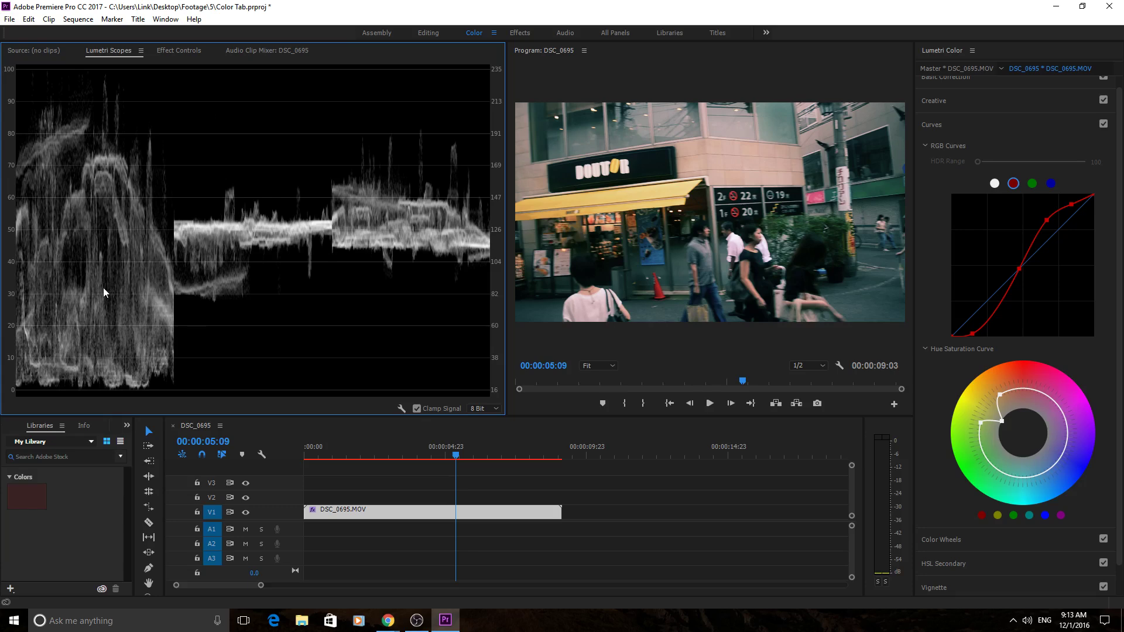
# Display the Vectorscope HLS, Vectorscope YUV, Histogram and Waveform (YC) alongside the parade, and check all scopes at earlier frames back to 00:00:01:17
pyautogui.rightClick(330, 291)
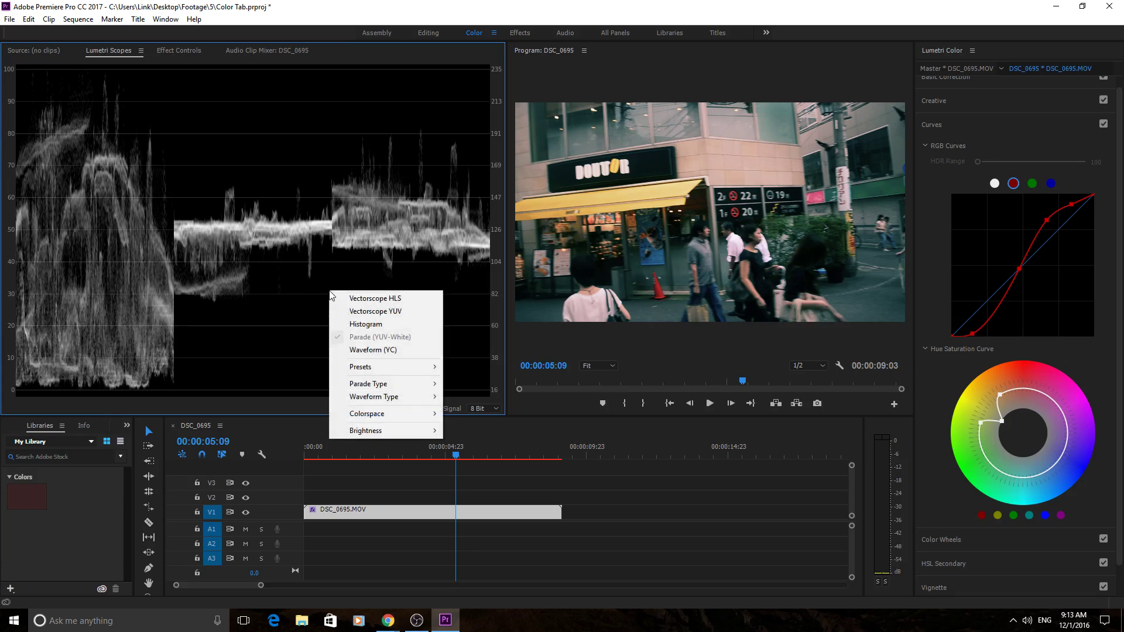
pyautogui.click(398, 298)
pyautogui.rightClick(297, 199)
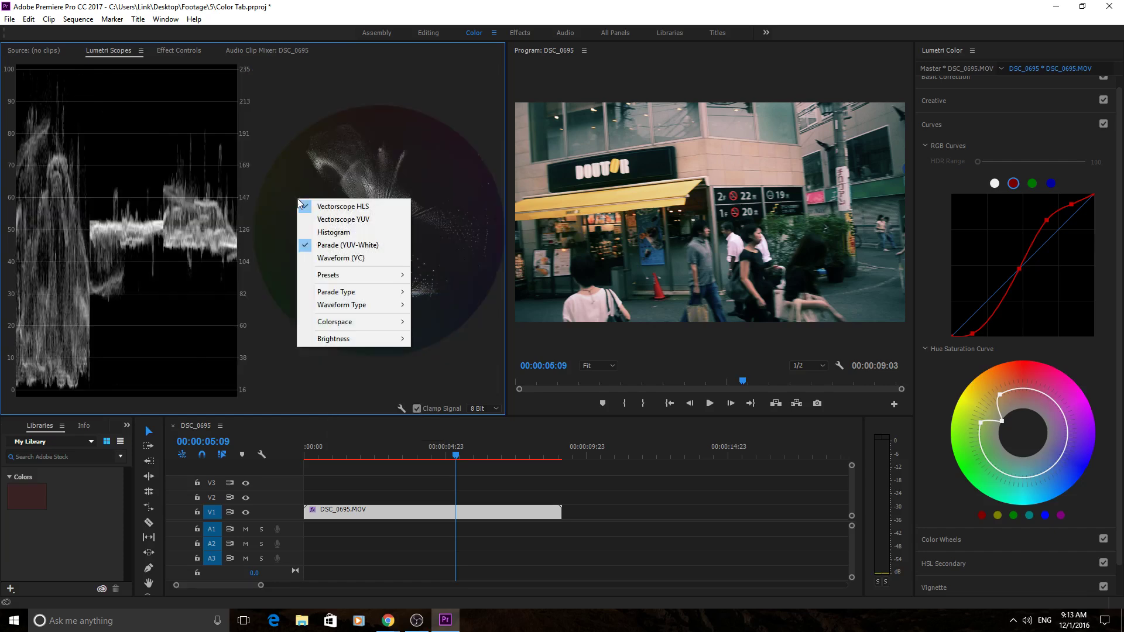
pyautogui.click(342, 219)
pyautogui.rightClick(370, 232)
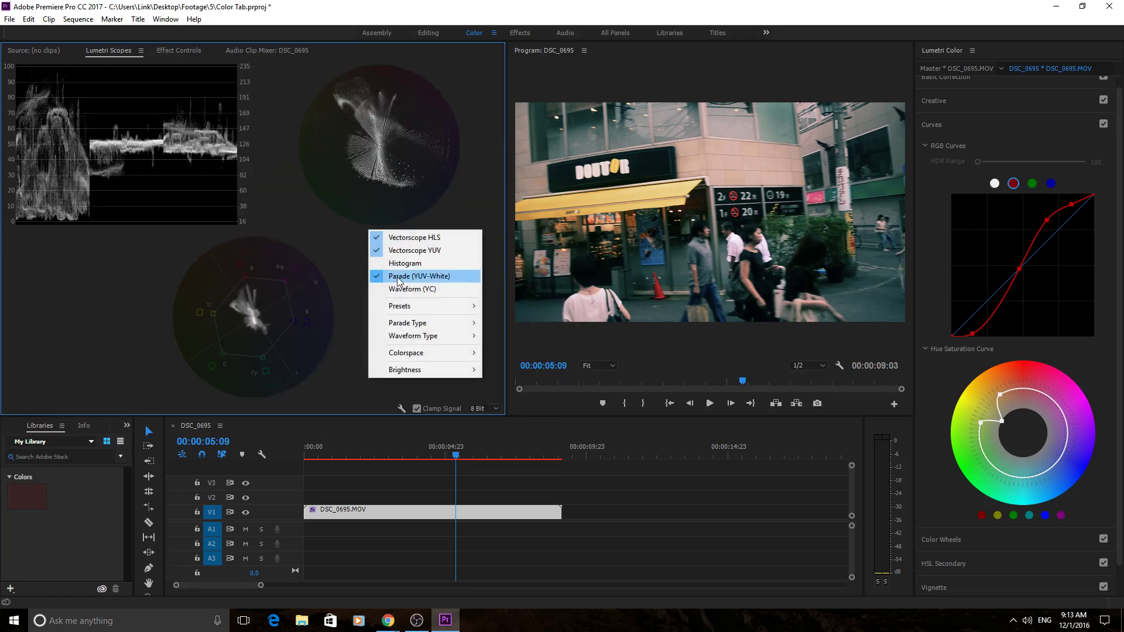
pyautogui.click(401, 264)
pyautogui.rightClick(387, 278)
pyautogui.click(415, 339)
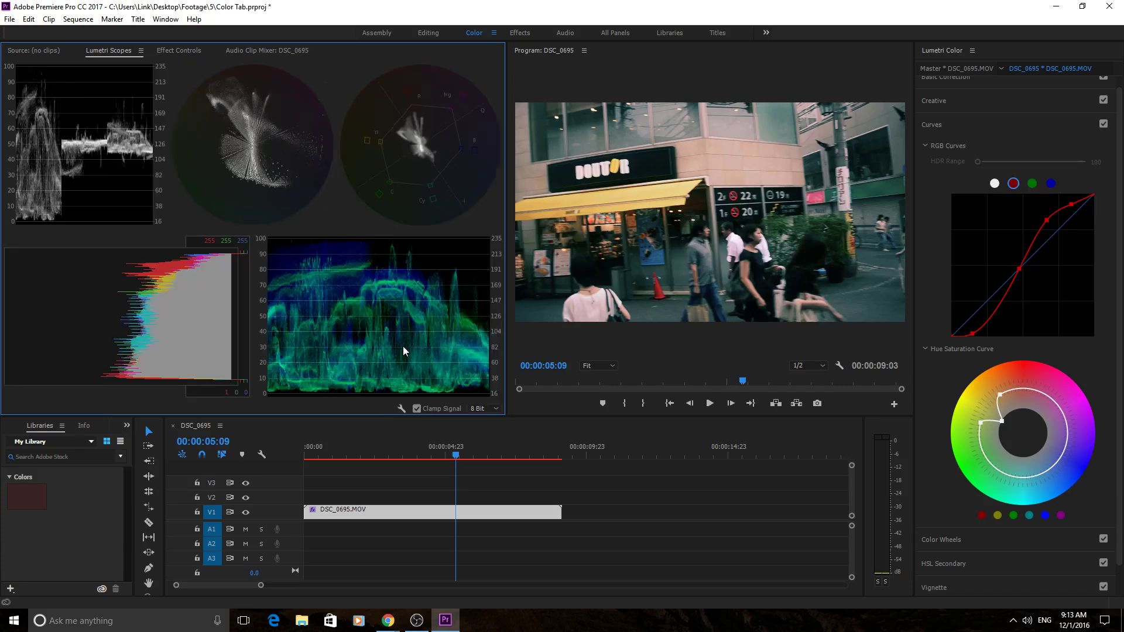
pyautogui.moveTo(451, 460); pyautogui.dragTo(432, 454)
pyautogui.moveTo(423, 455); pyautogui.dragTo(355, 461)
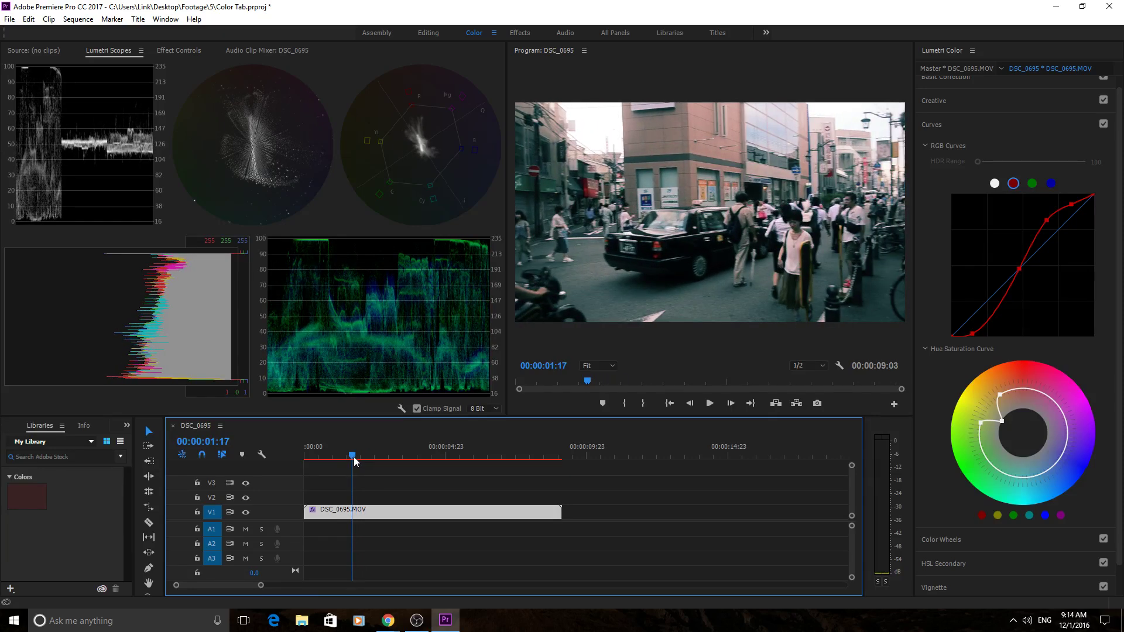